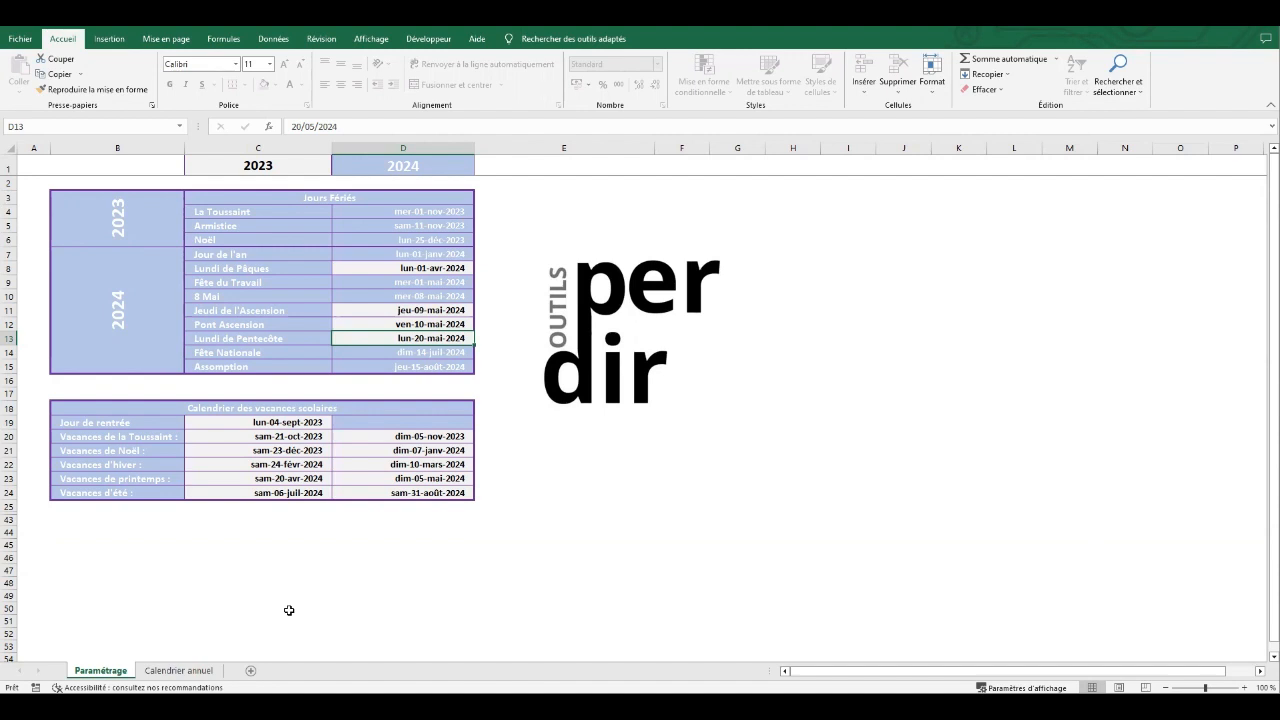
# Set the Lundi de Pâques date in the Jours Fériés table to 01/04/2022.
pyautogui.click(302, 165)
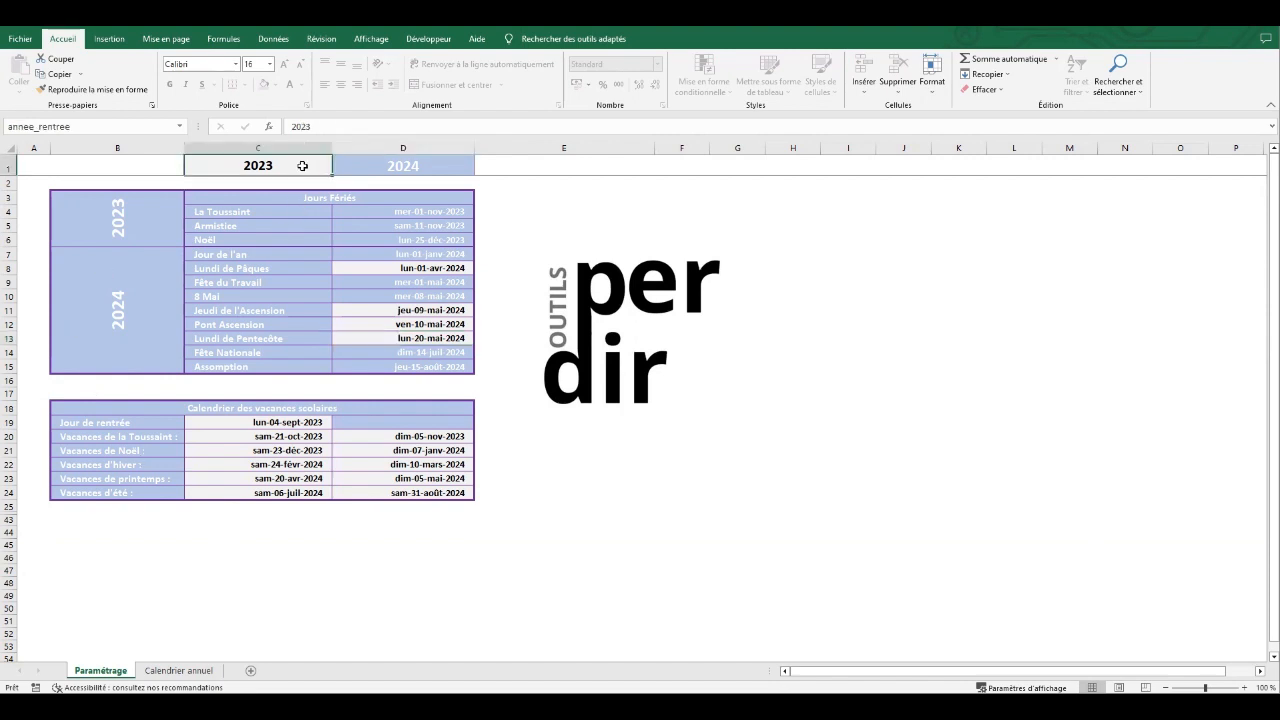
pyautogui.click(396, 267)
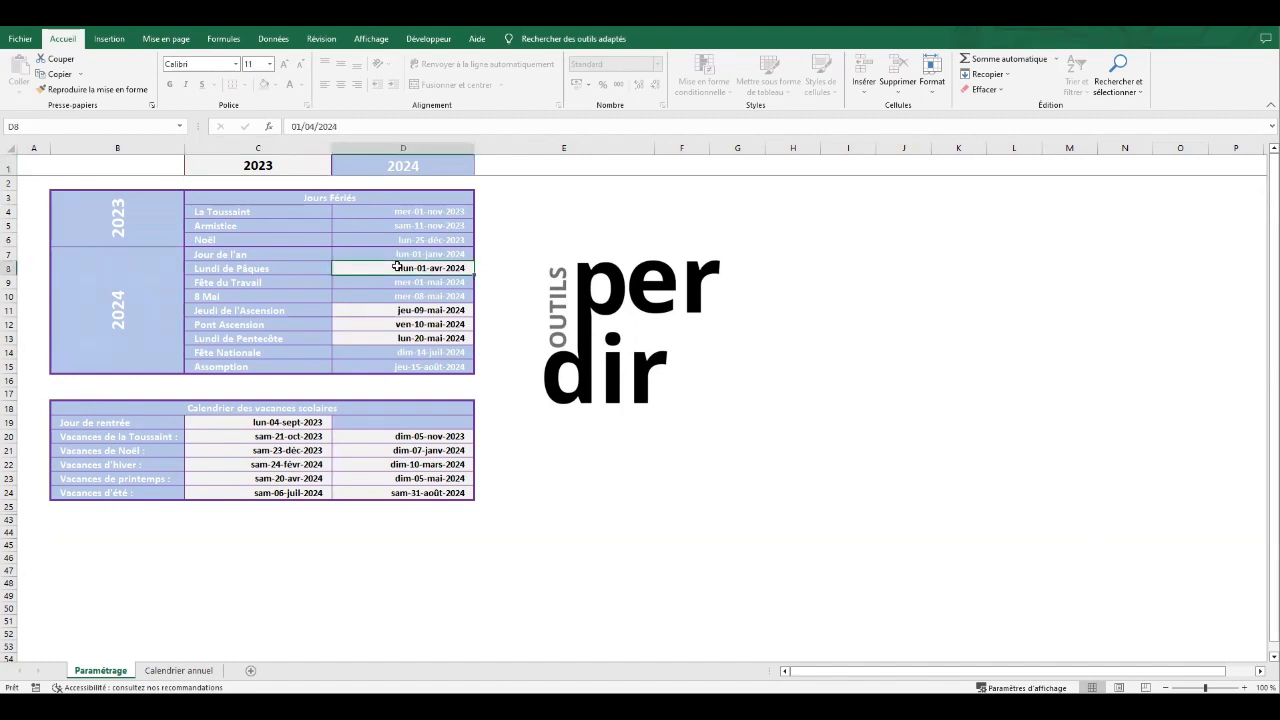
pyautogui.click(343, 127)
pyautogui.press('BackSpace')
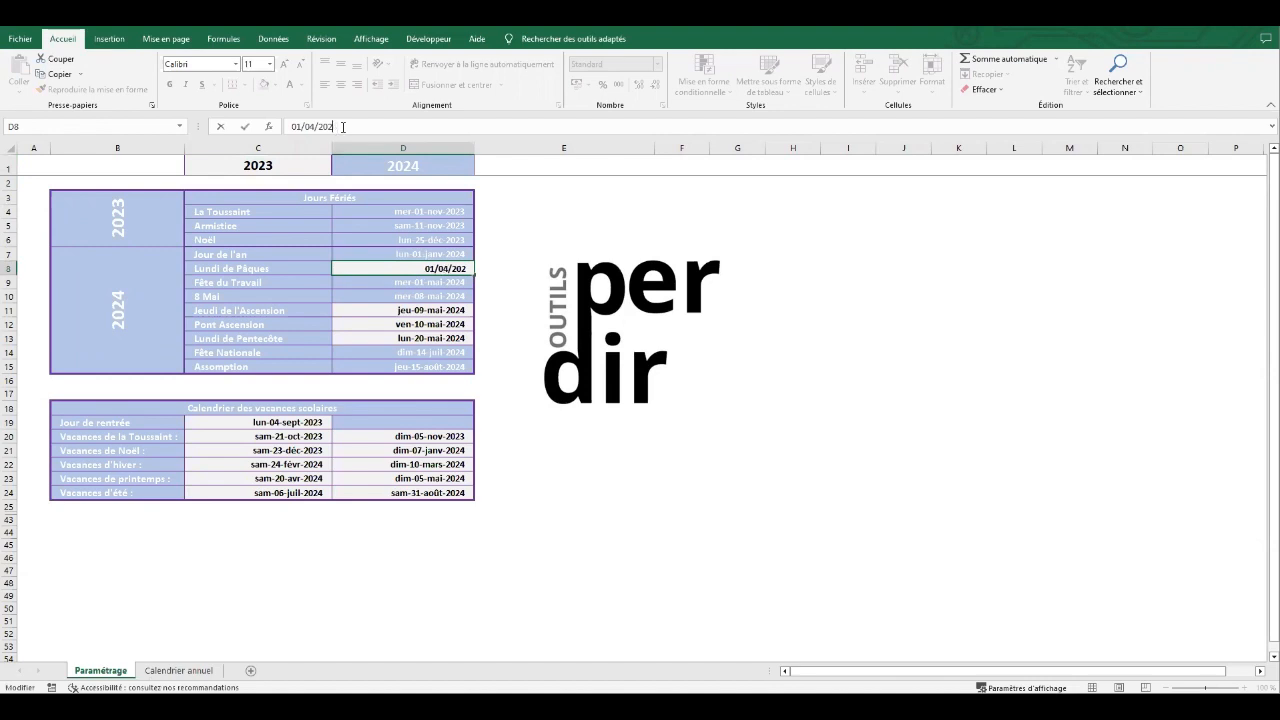
pyautogui.write('2')
pyautogui.press('Return')
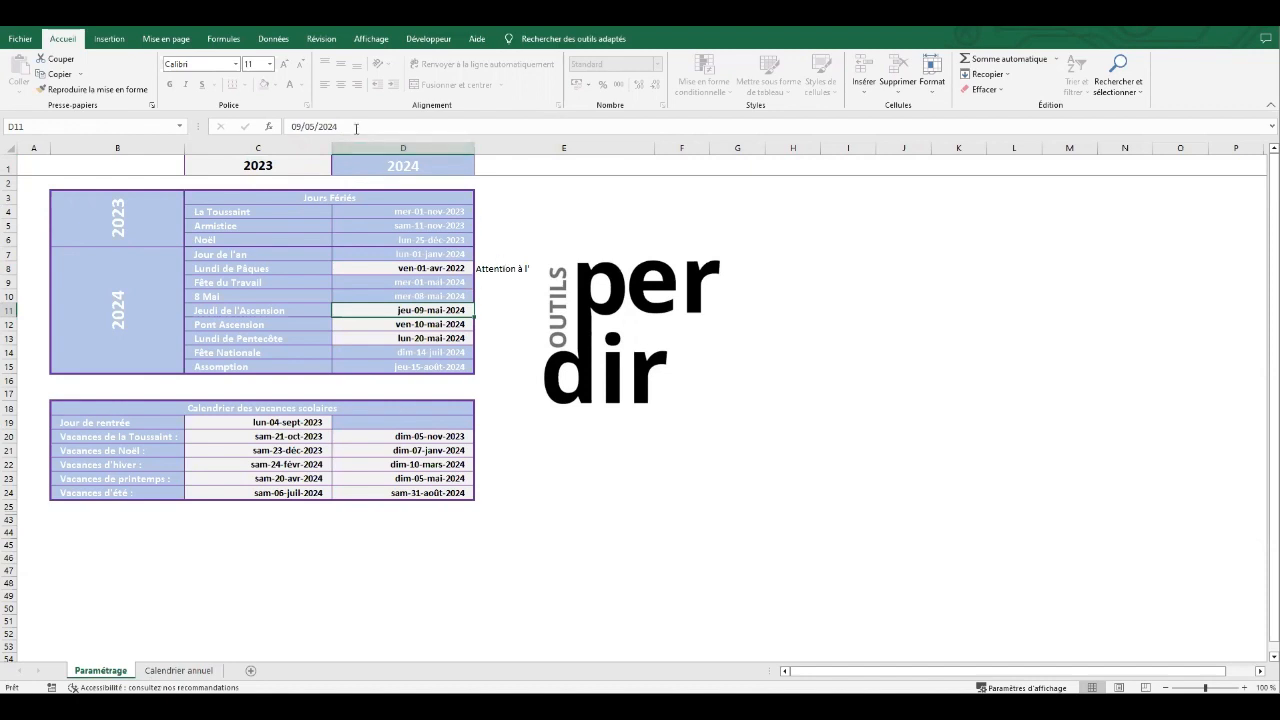
pyautogui.press('Down')
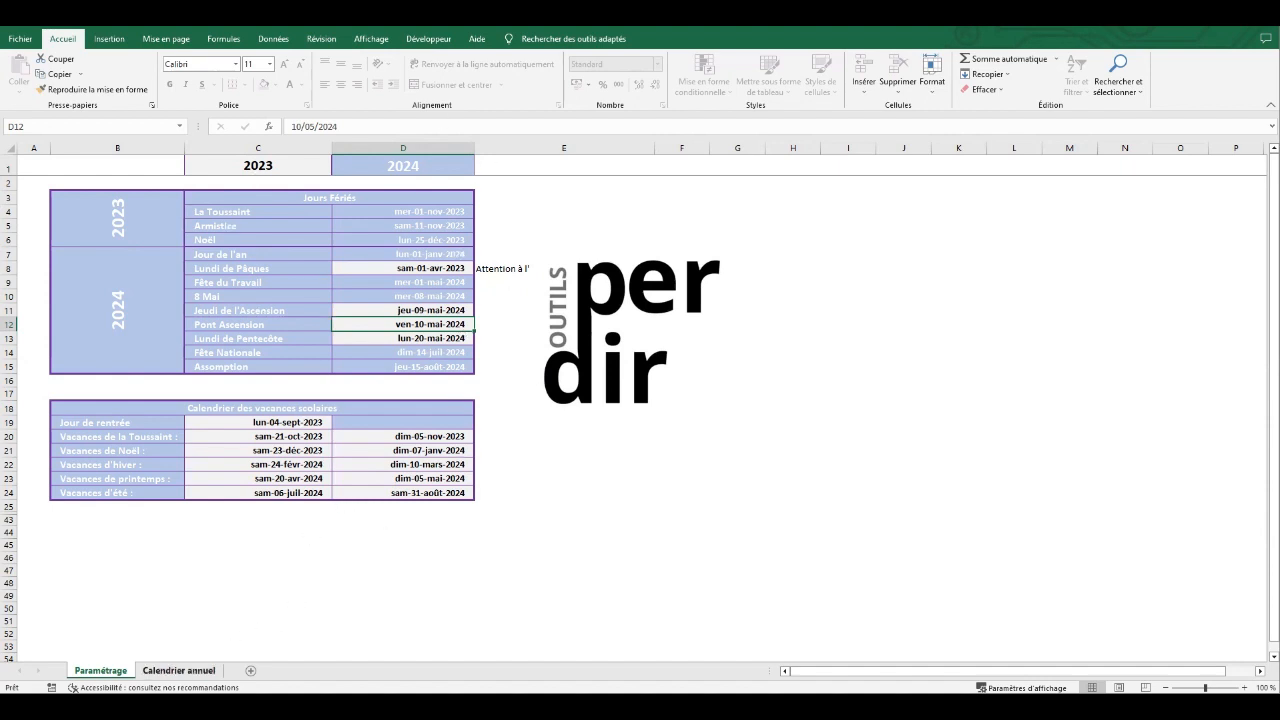
# Open the Calendrier annuel sheet and examine the first day cells of September.
pyautogui.click(178, 670)
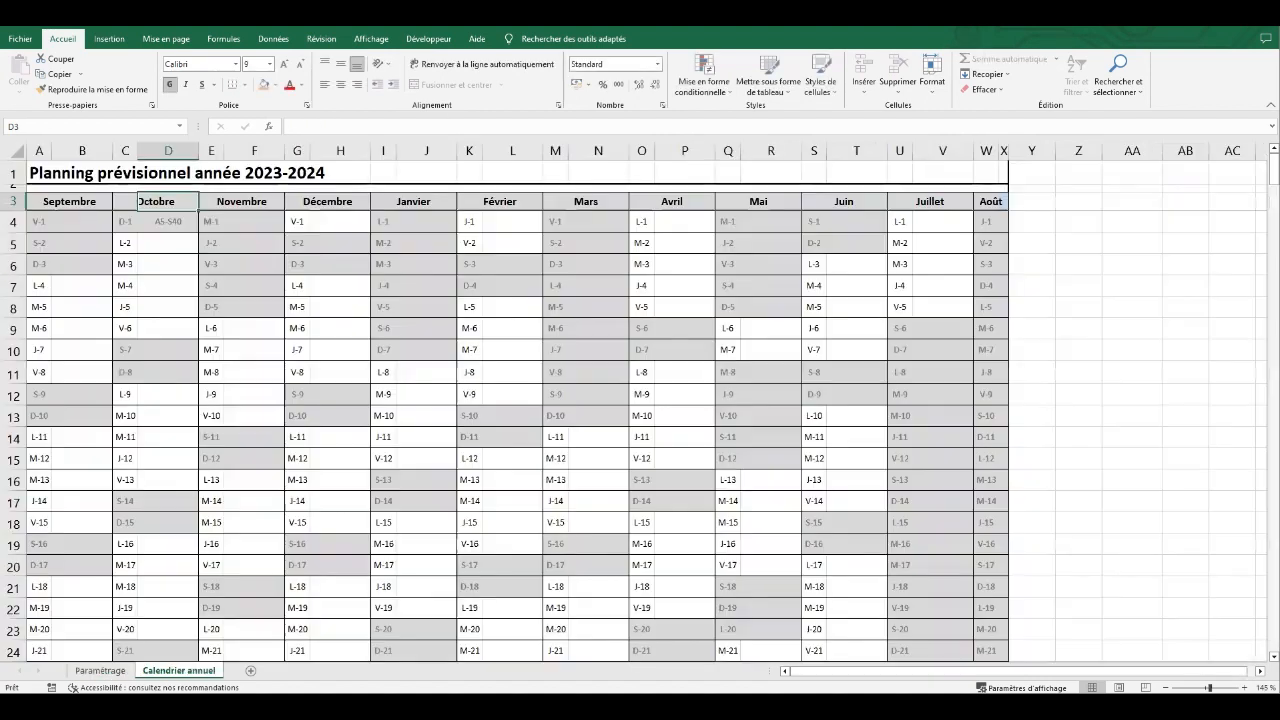
pyautogui.click(195, 307)
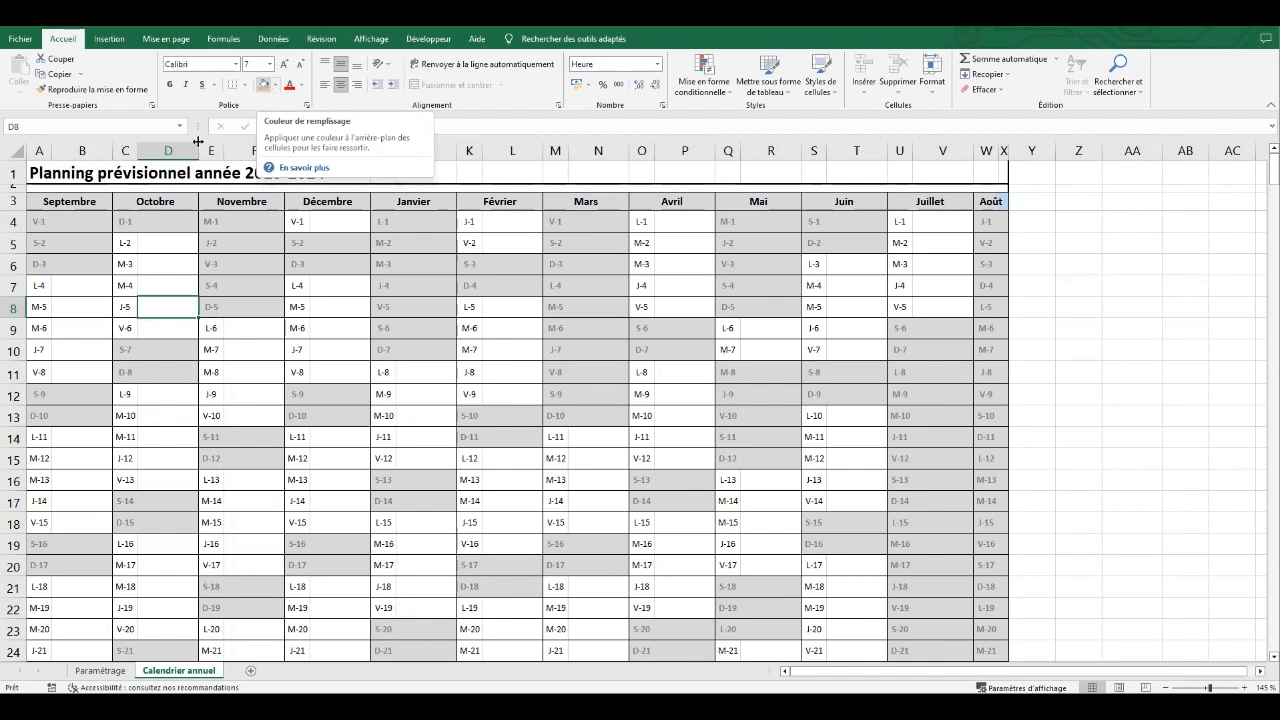
pyautogui.click(77, 221)
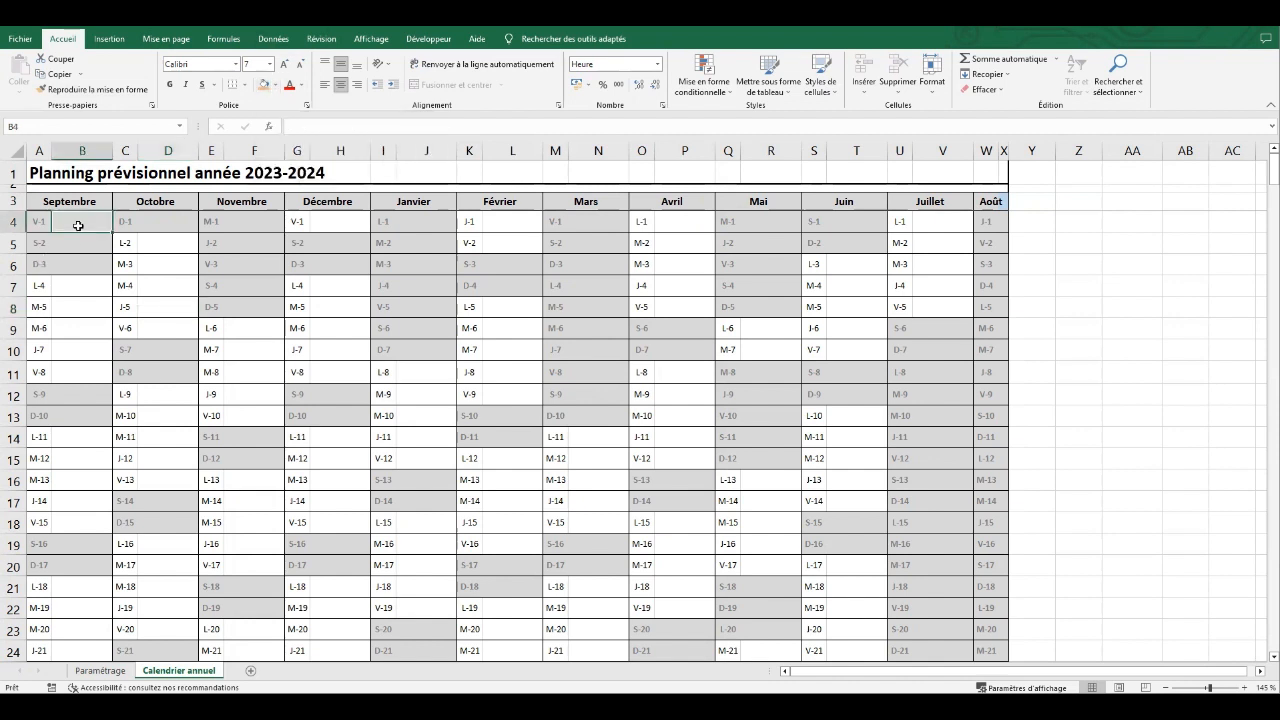
pyautogui.click(83, 243)
pyautogui.click(86, 266)
pyautogui.click(86, 286)
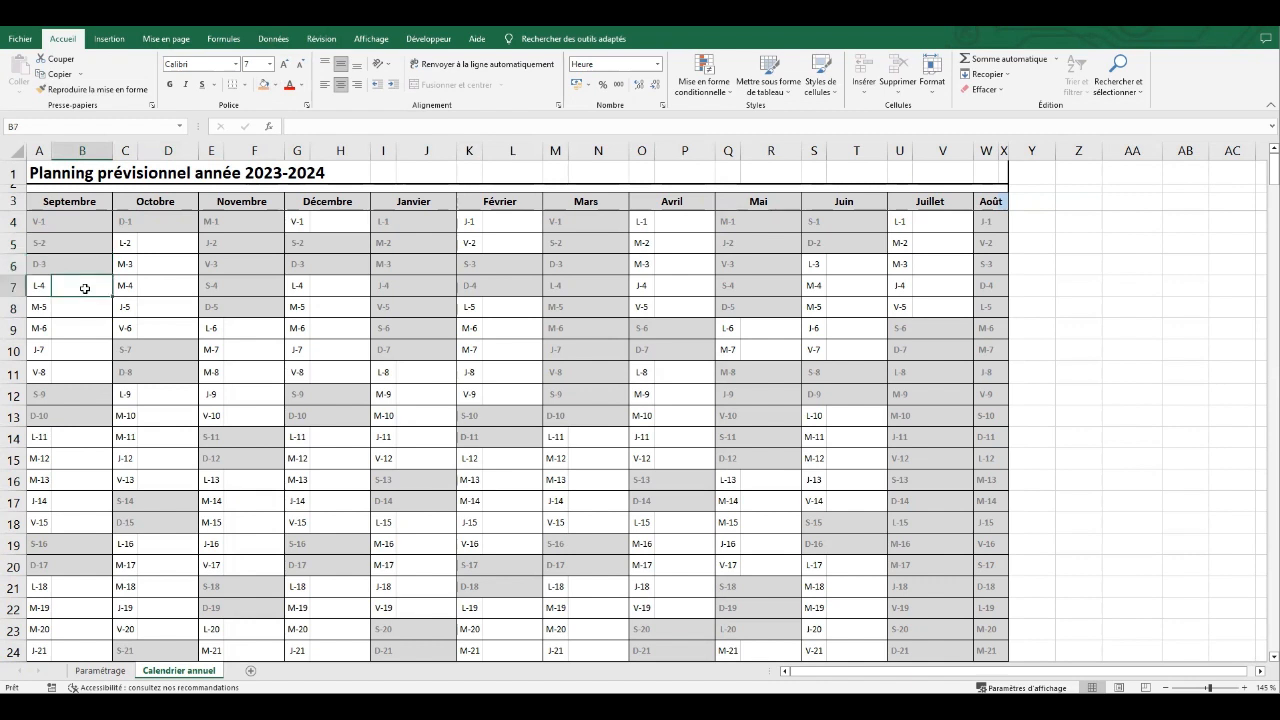
pyautogui.click(83, 304)
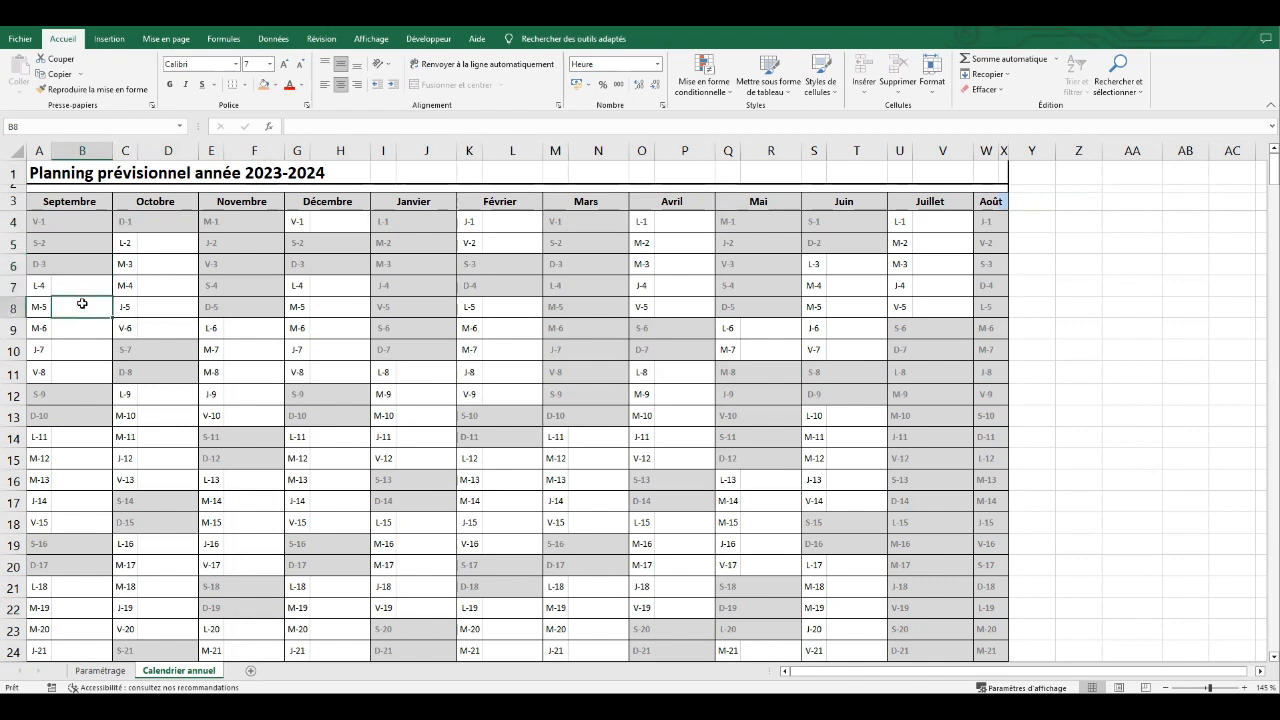
pyautogui.click(43, 326)
# Enter "Pré-rentrée" beside Friday 1 September and "A1-S35" beside Sunday 3 September.
pyautogui.click(74, 224)
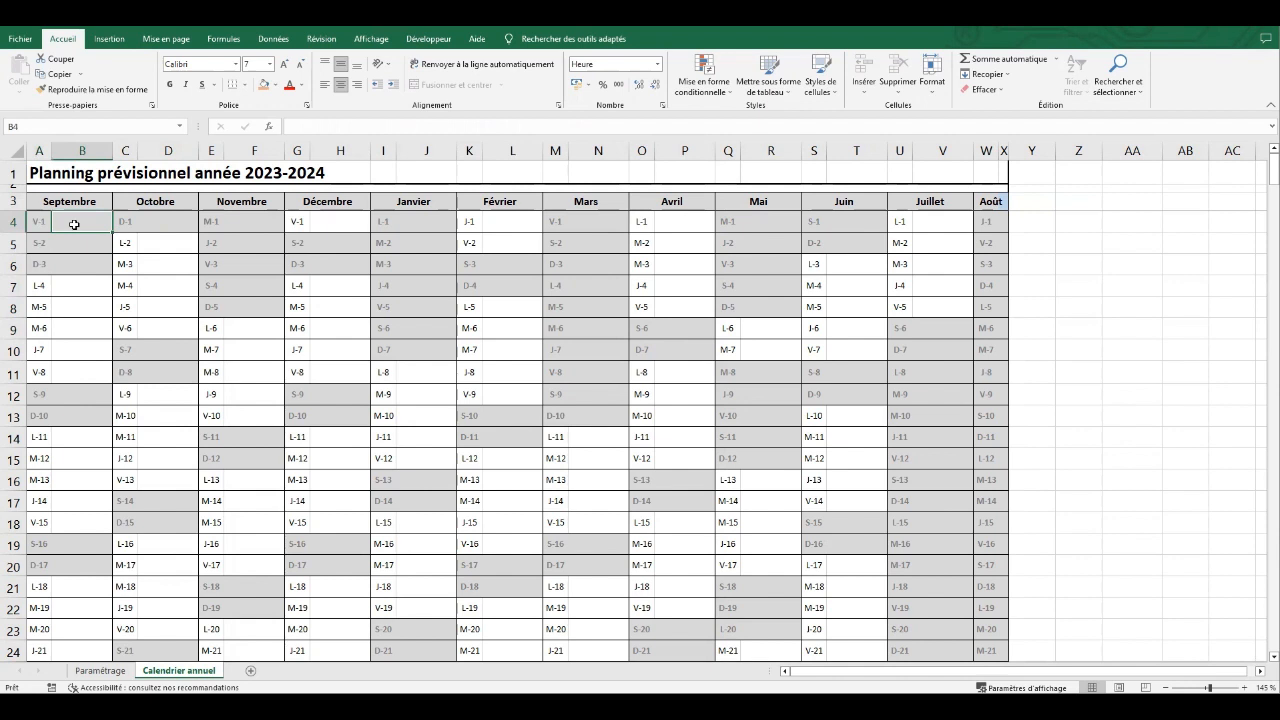
pyautogui.write('Pré-r')
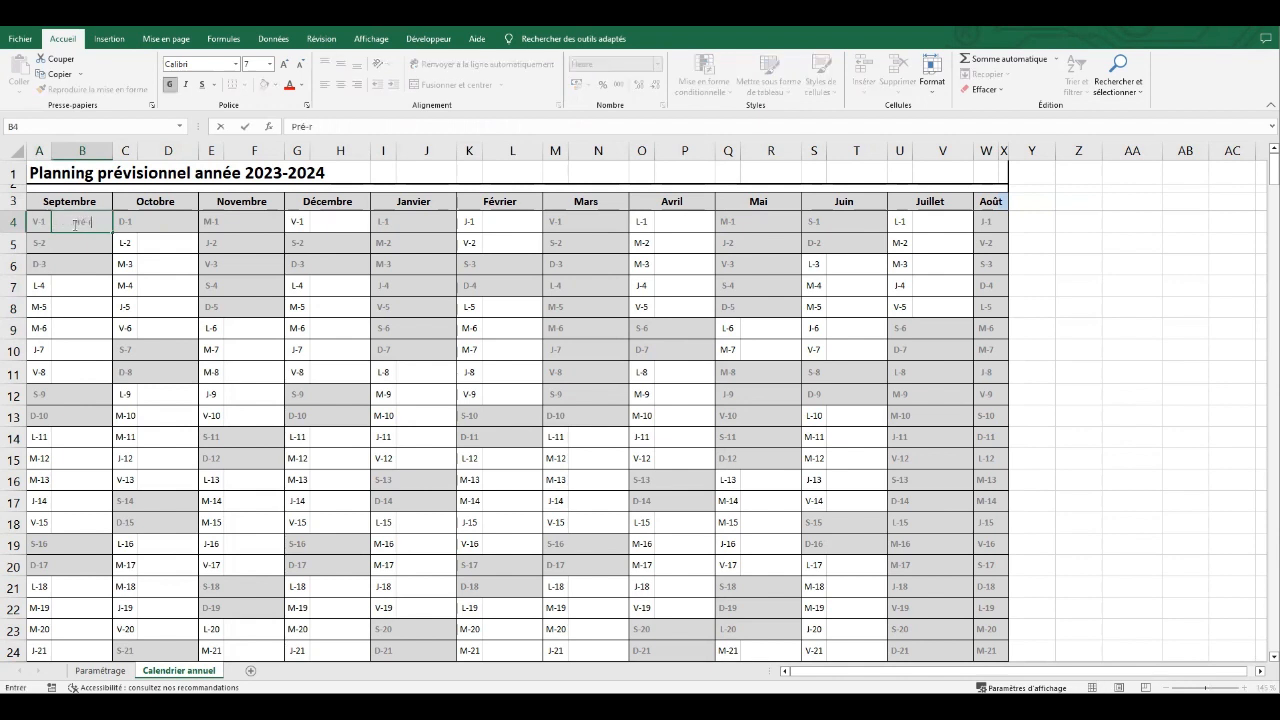
pyautogui.write('entrée')
pyautogui.press('Return')
pyautogui.press('Return')
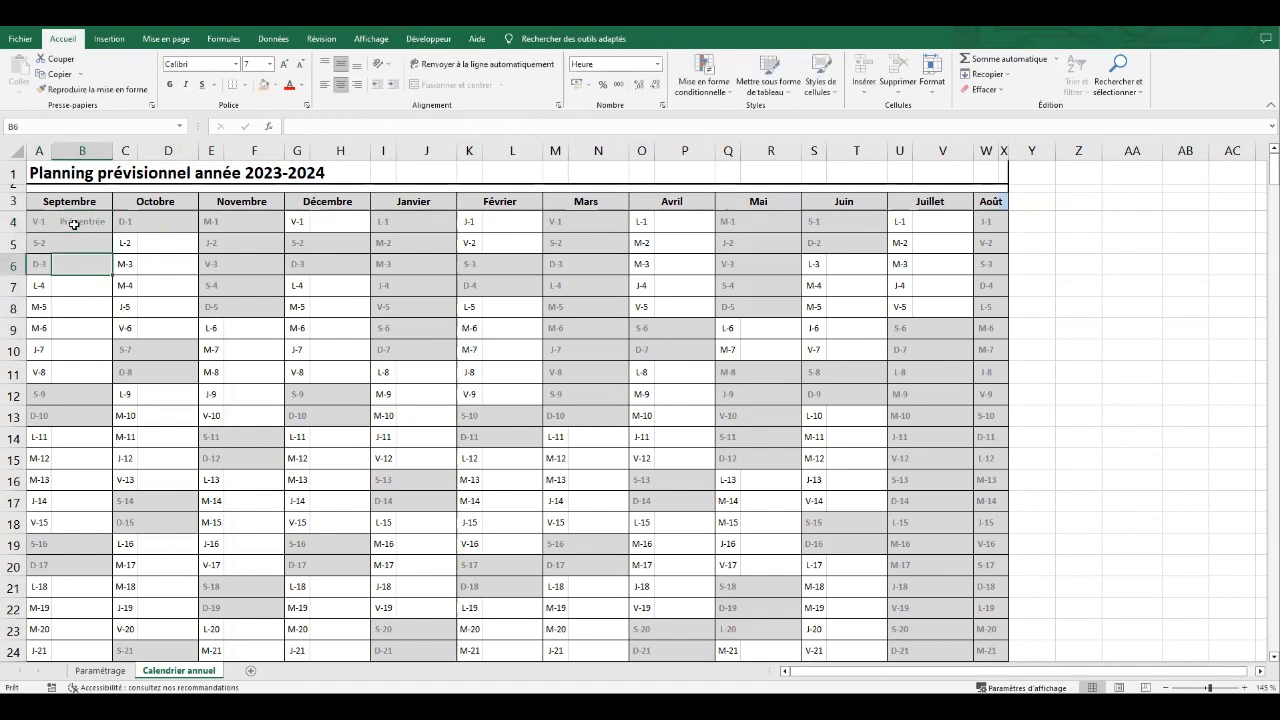
pyautogui.write('A1-S')
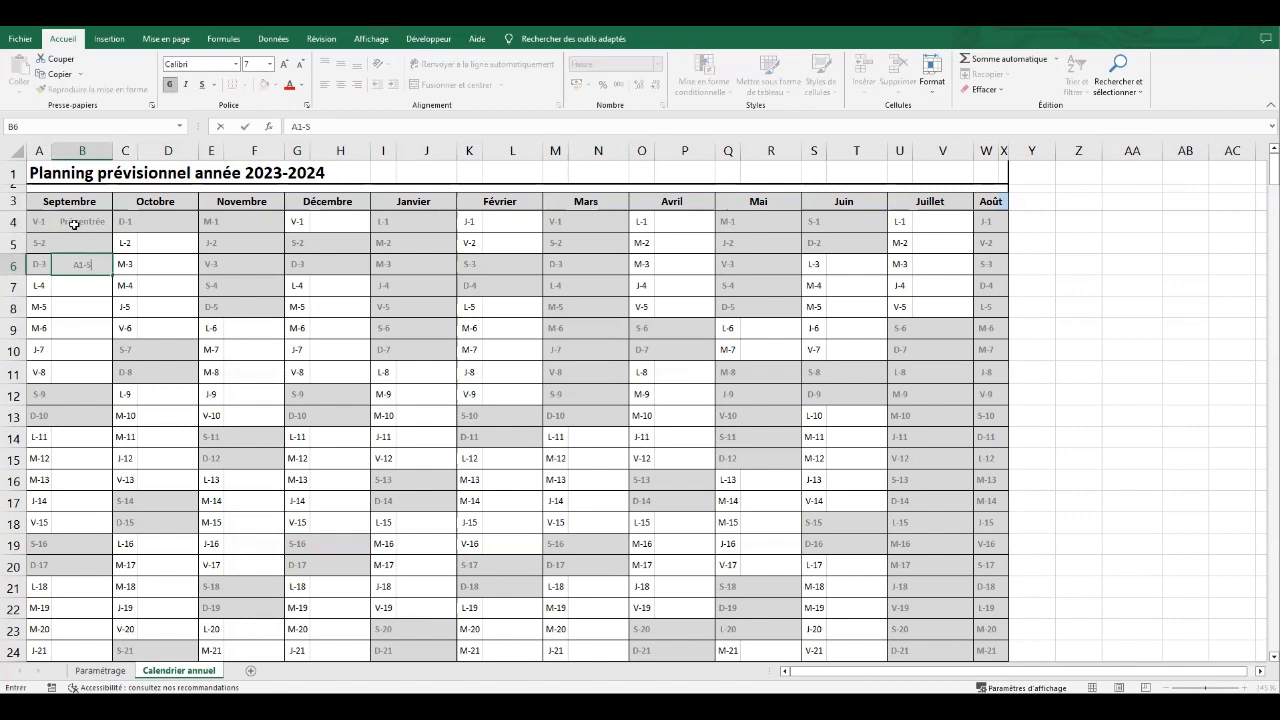
pyautogui.write('35')
pyautogui.press('Return')
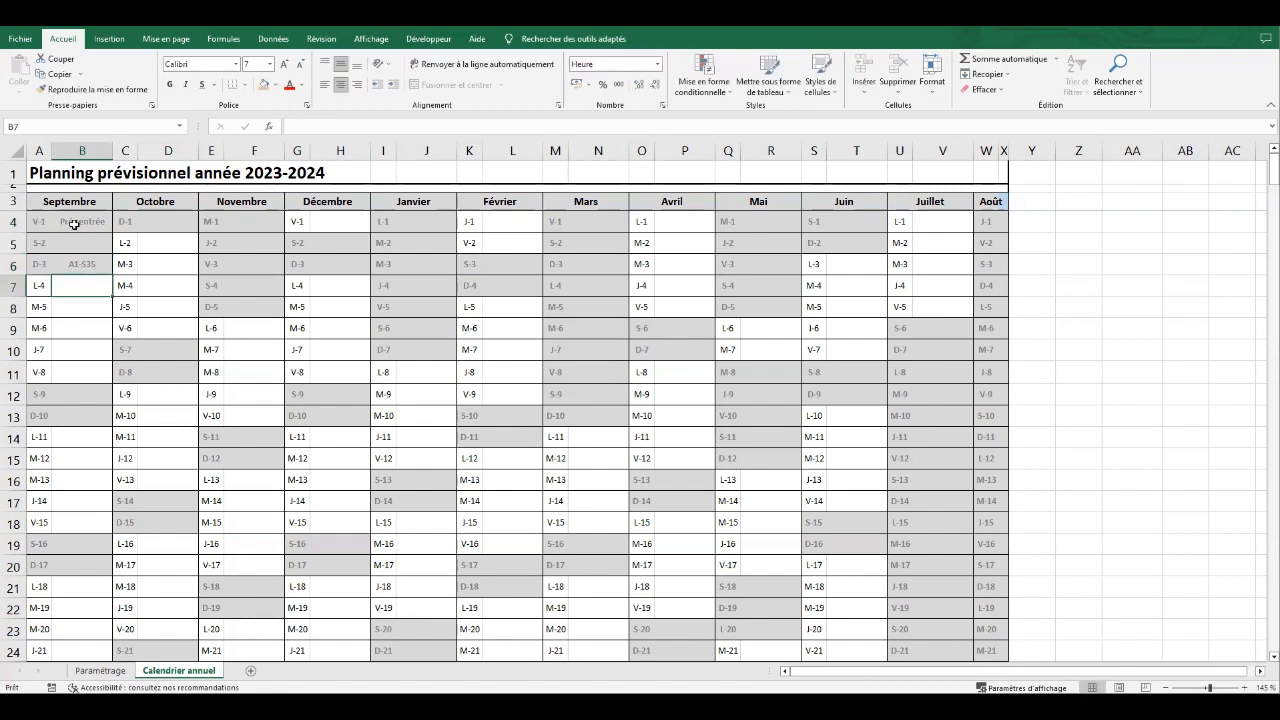
# Enter "Rentrée des élèves" beside Monday 4 September.
pyautogui.click(95, 265)
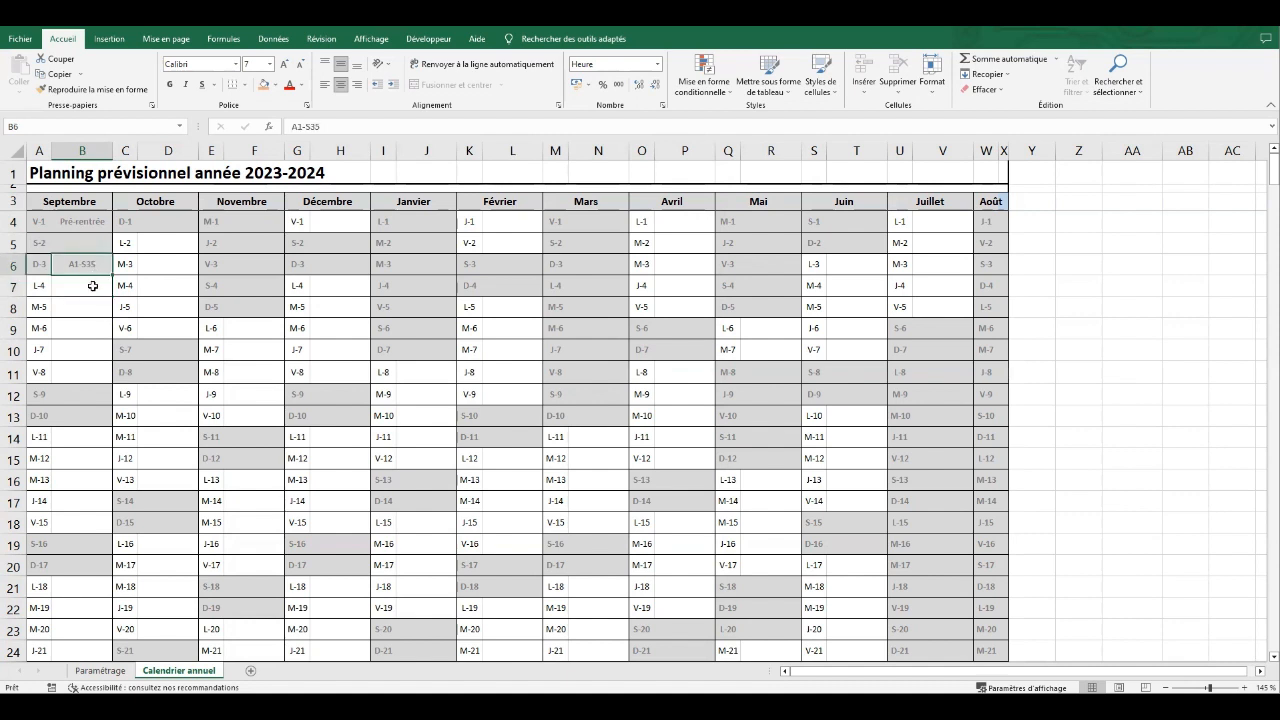
pyautogui.moveTo(93, 286); pyautogui.dragTo(88, 305)
pyautogui.click(93, 284)
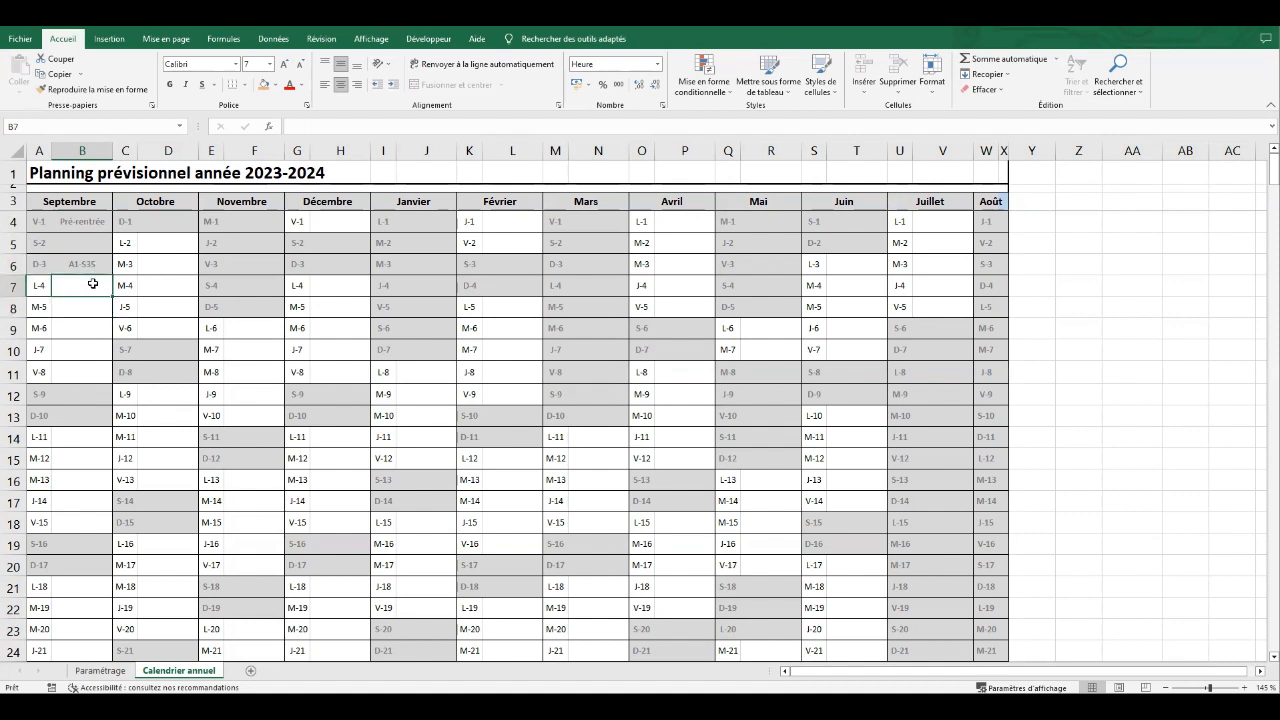
pyautogui.write('Rentrée des')
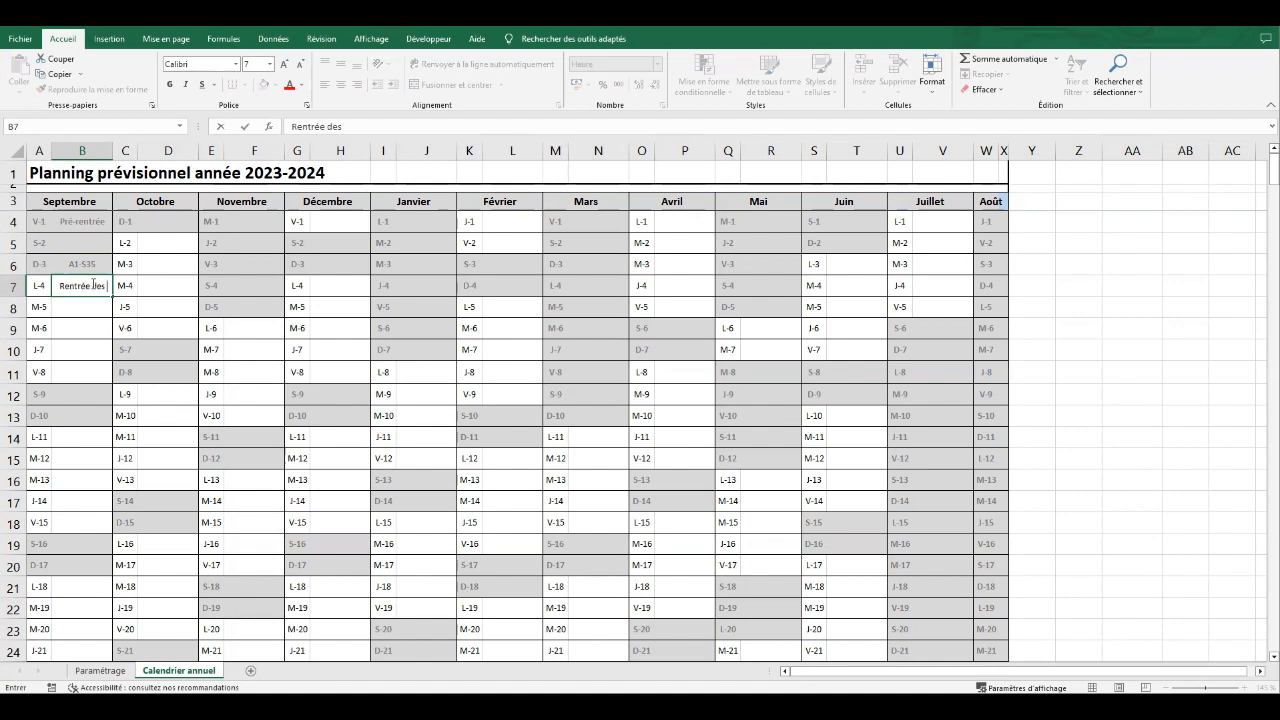
pyautogui.write(' élèves')
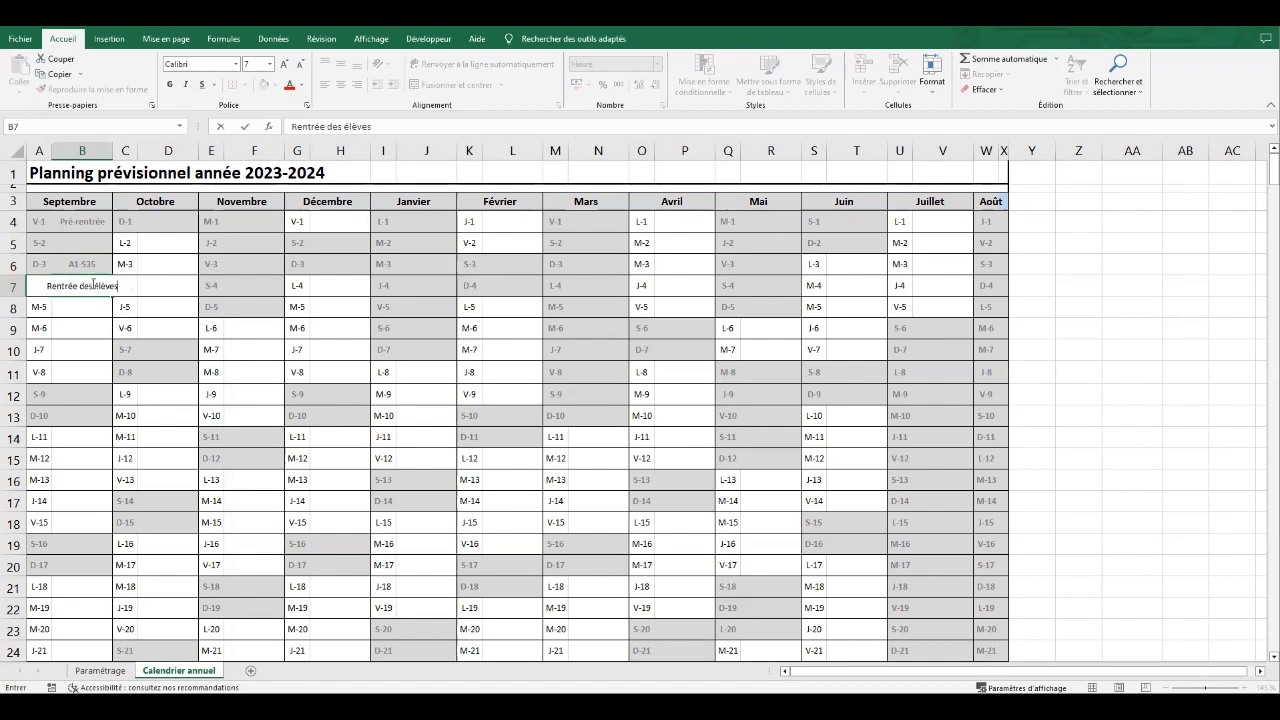
pyautogui.press('Return')
# Fill the "Rentrée des élèves" cell with yellow.
pyautogui.click(90, 284)
pyautogui.click(274, 85)
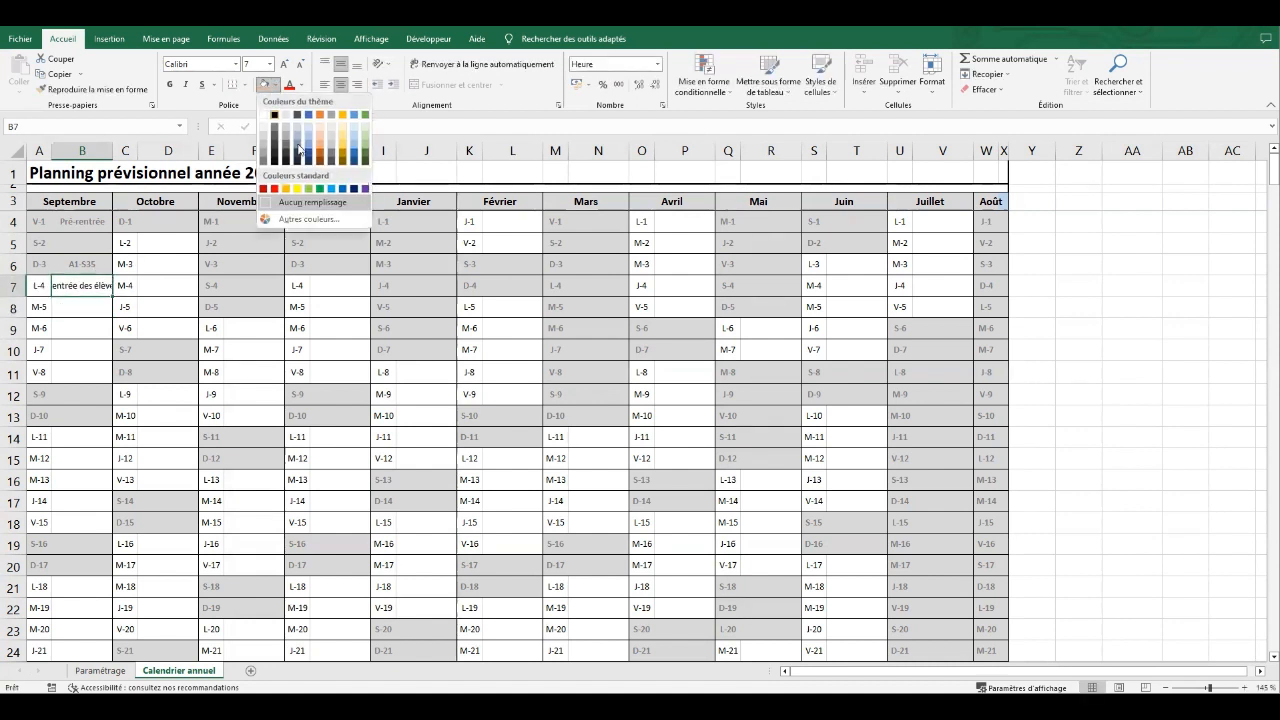
pyautogui.click(301, 189)
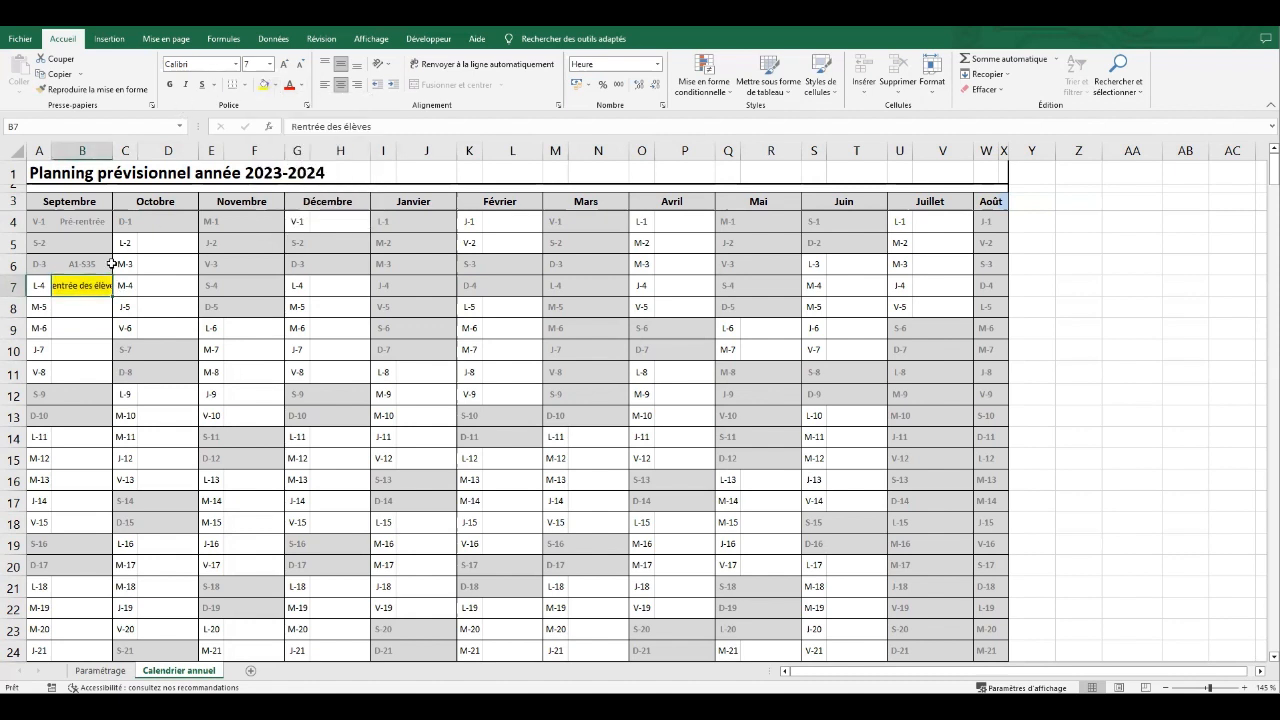
# Set the horizontal text alignment of the "Rentrée des élèves" cell to Distribué (Retrait).
pyautogui.rightClick(97, 288)
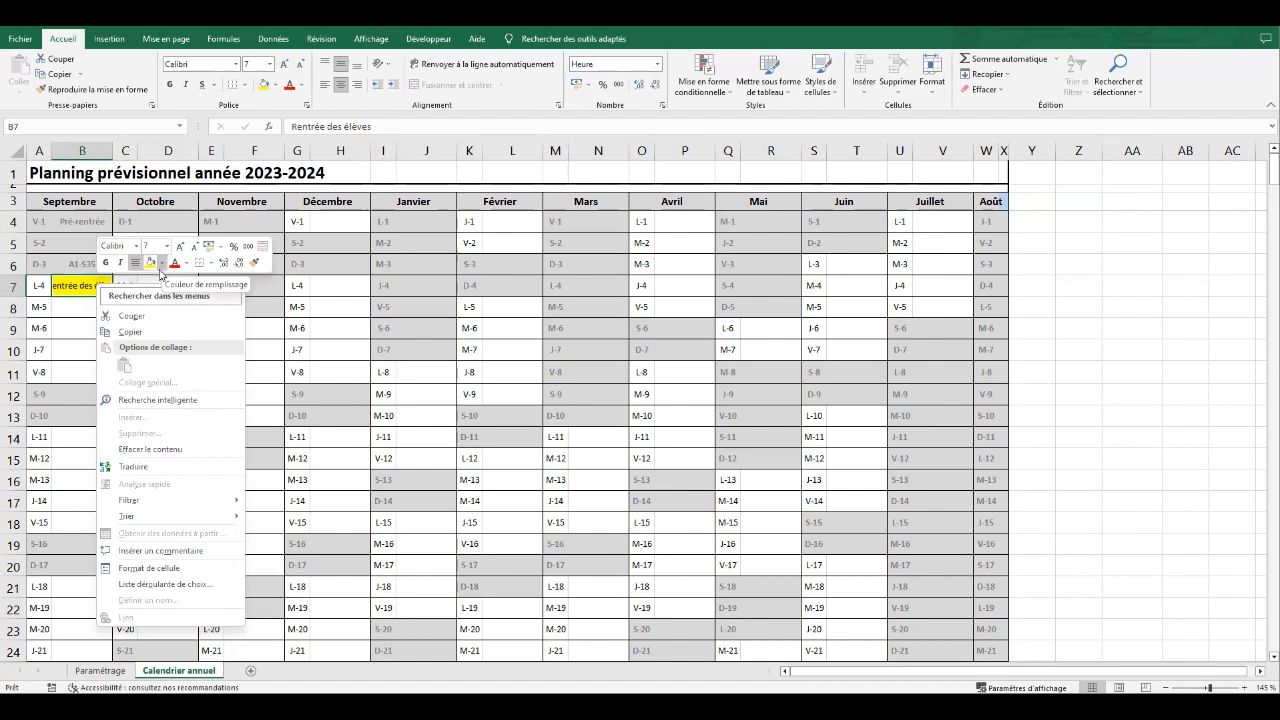
pyautogui.click(150, 567)
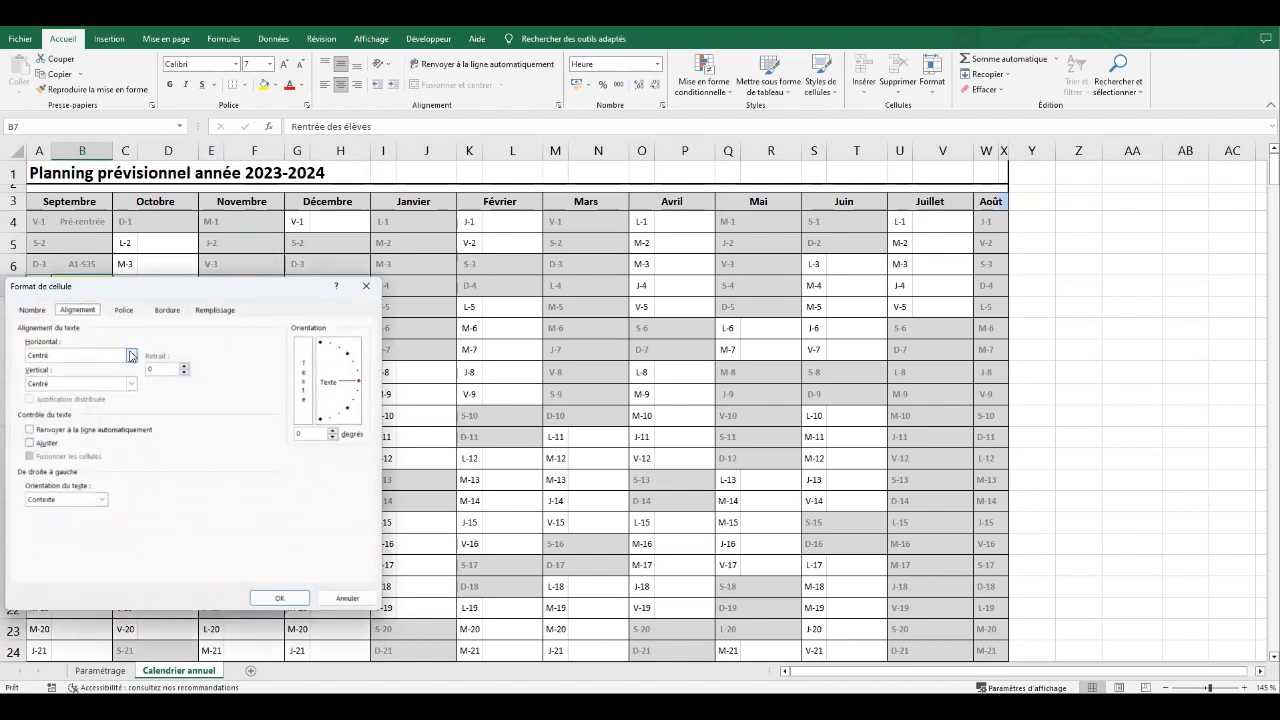
pyautogui.click(130, 355)
pyautogui.click(95, 421)
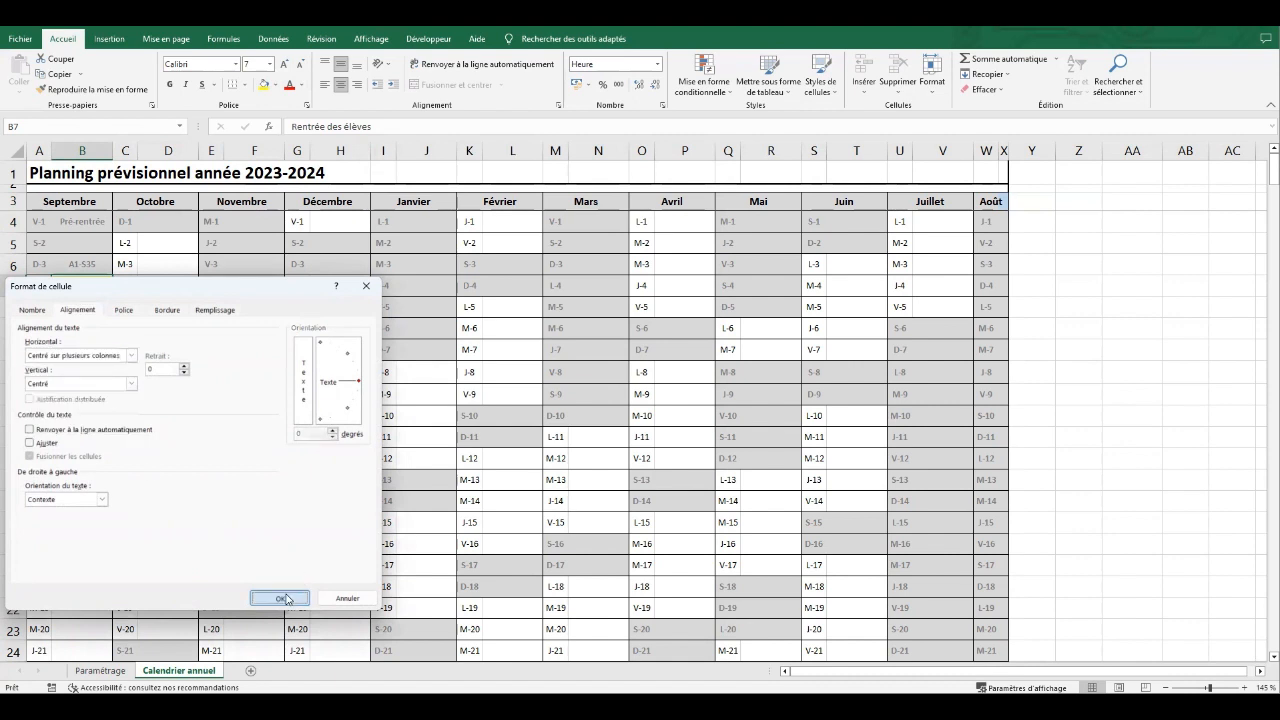
pyautogui.click(131, 355)
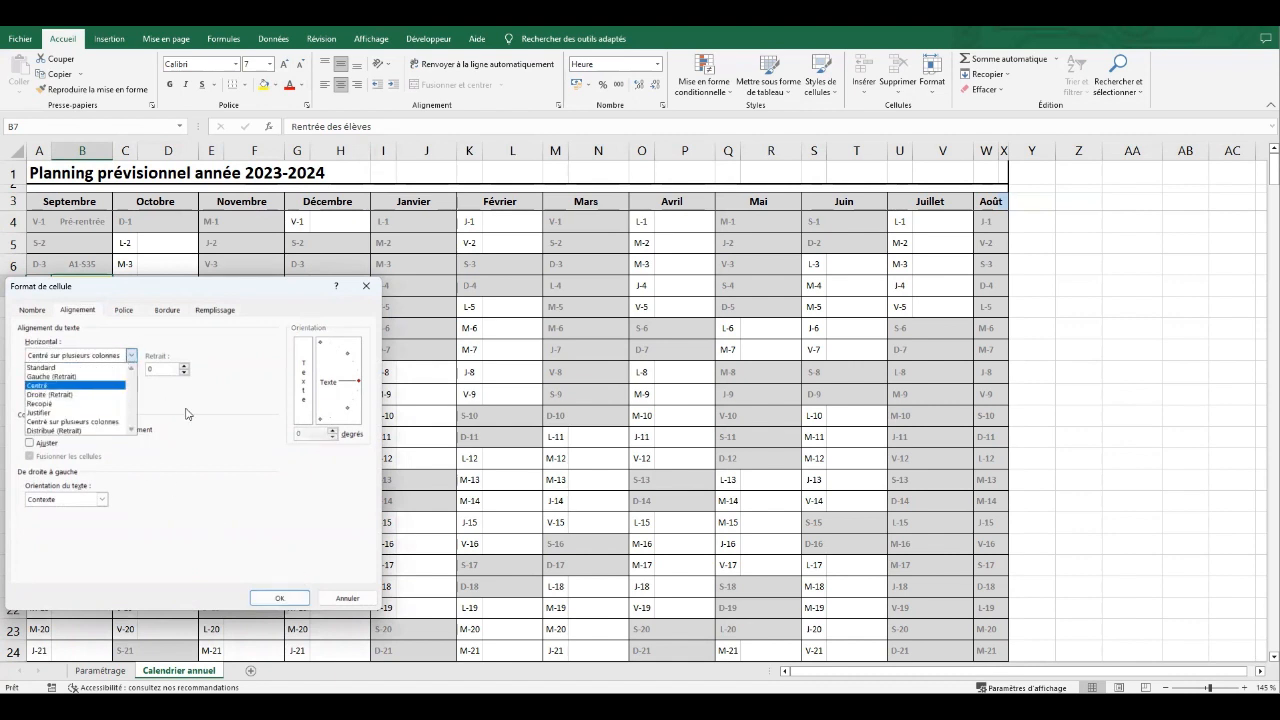
pyautogui.click(70, 422)
pyautogui.click(68, 430)
pyautogui.click(282, 598)
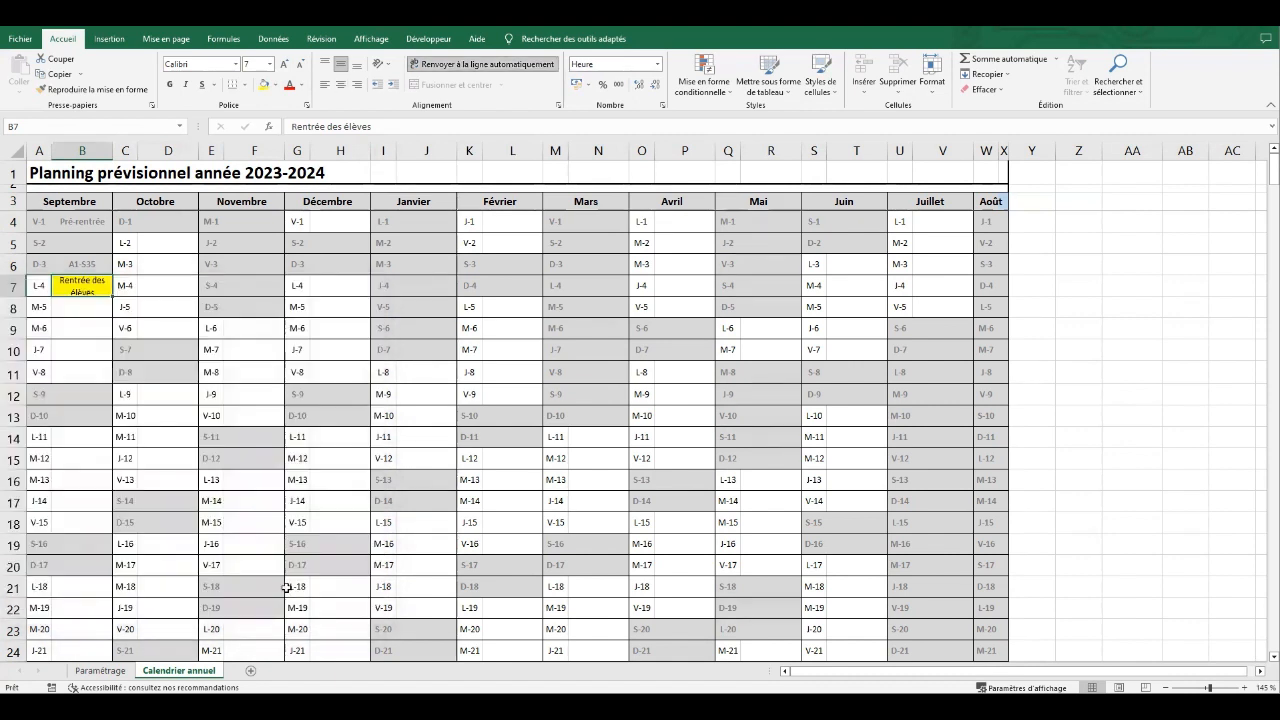
# Set the "Rentrée des élèves" text to size 6 and fill the L-4 date cell beside it with yellow.
pyautogui.click(254, 64)
pyautogui.write('6')
pyautogui.press('Return')
pyautogui.click(37, 288)
pyautogui.click(263, 85)
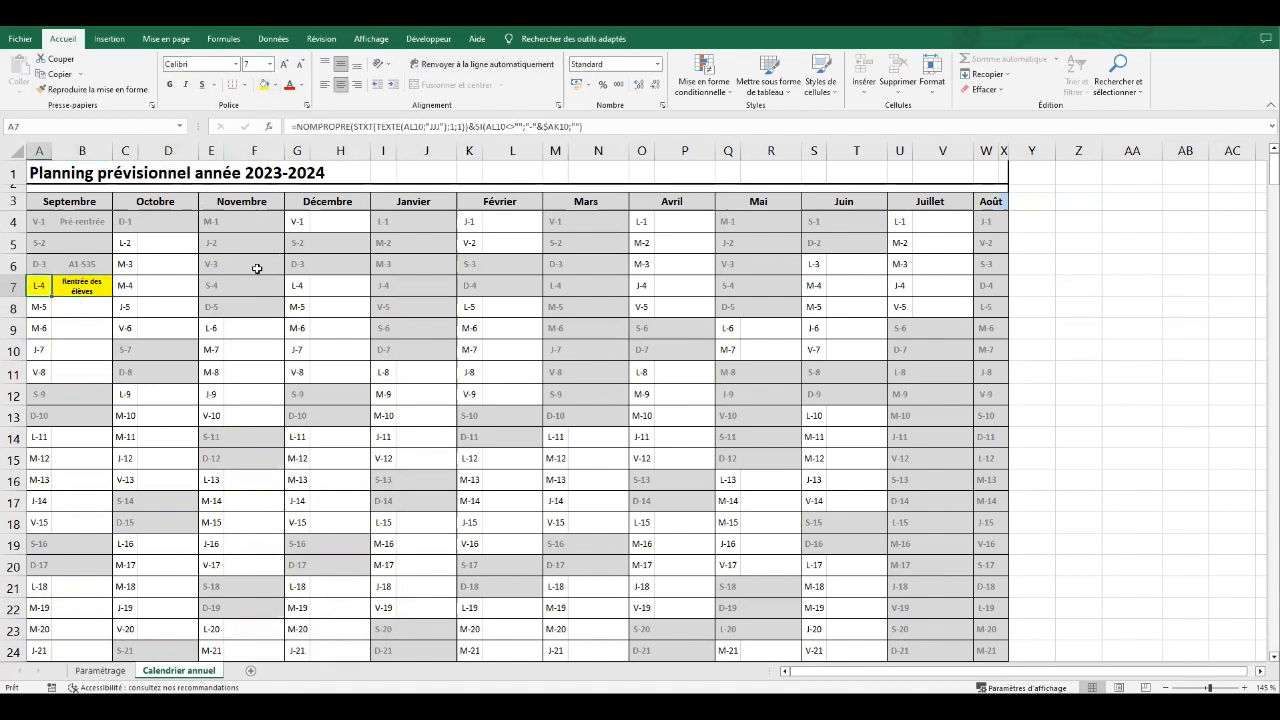
pyautogui.click(44, 356)
pyautogui.moveTo(118, 352); pyautogui.dragTo(177, 346)
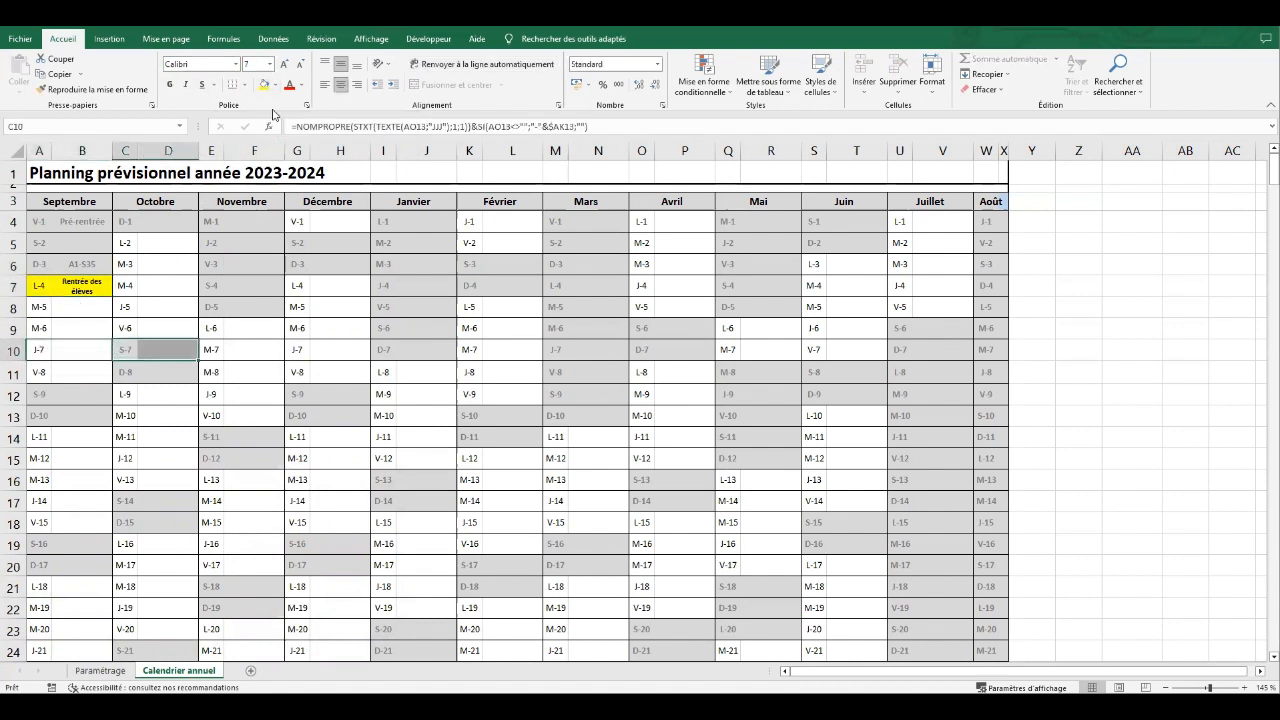
pyautogui.click(170, 374)
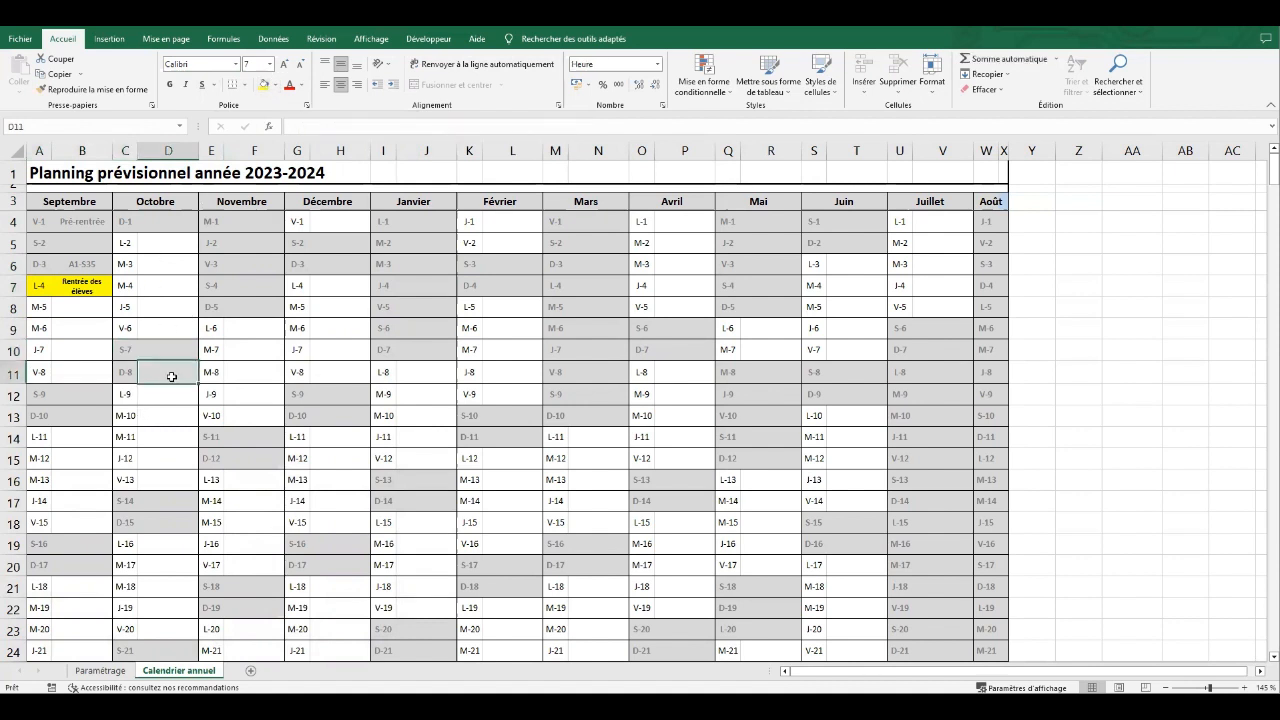
pyautogui.moveTo(156, 372); pyautogui.dragTo(127, 372)
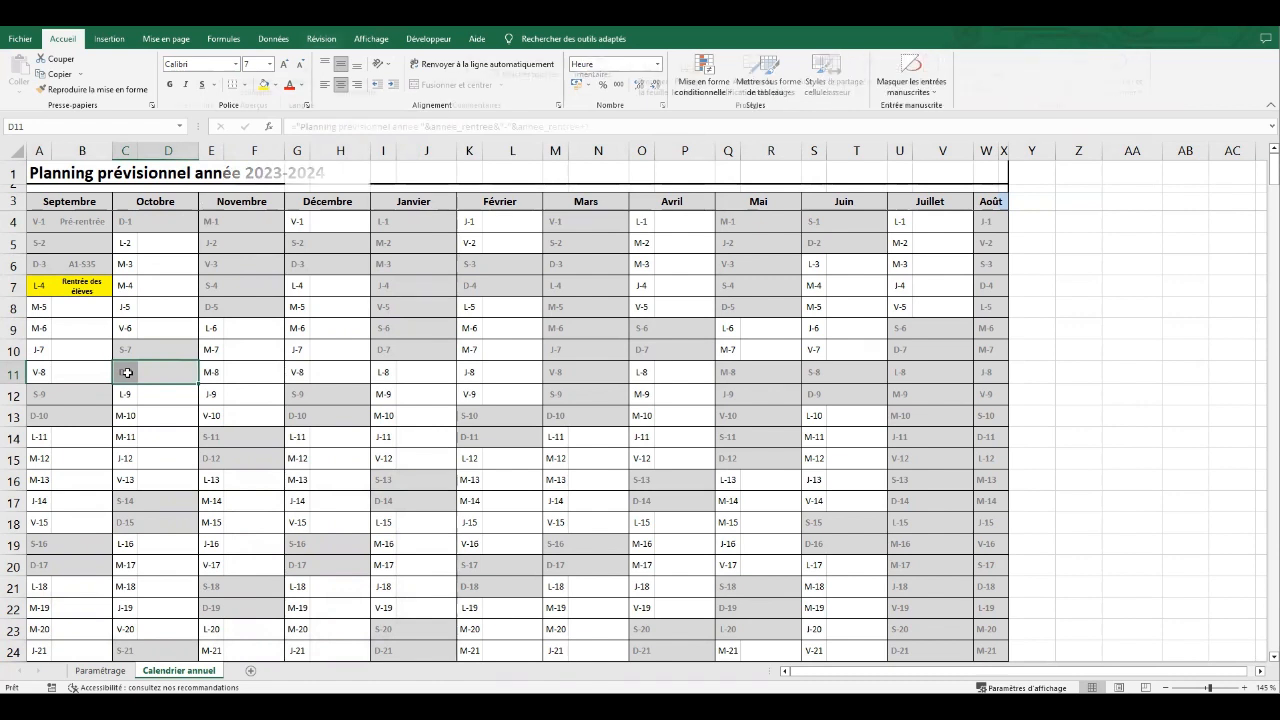
# Unprotect the calendar sheet and move the "Planning prévisionnel" title from cell A1 to G1.
pyautogui.click(321, 38)
pyautogui.click(59, 167)
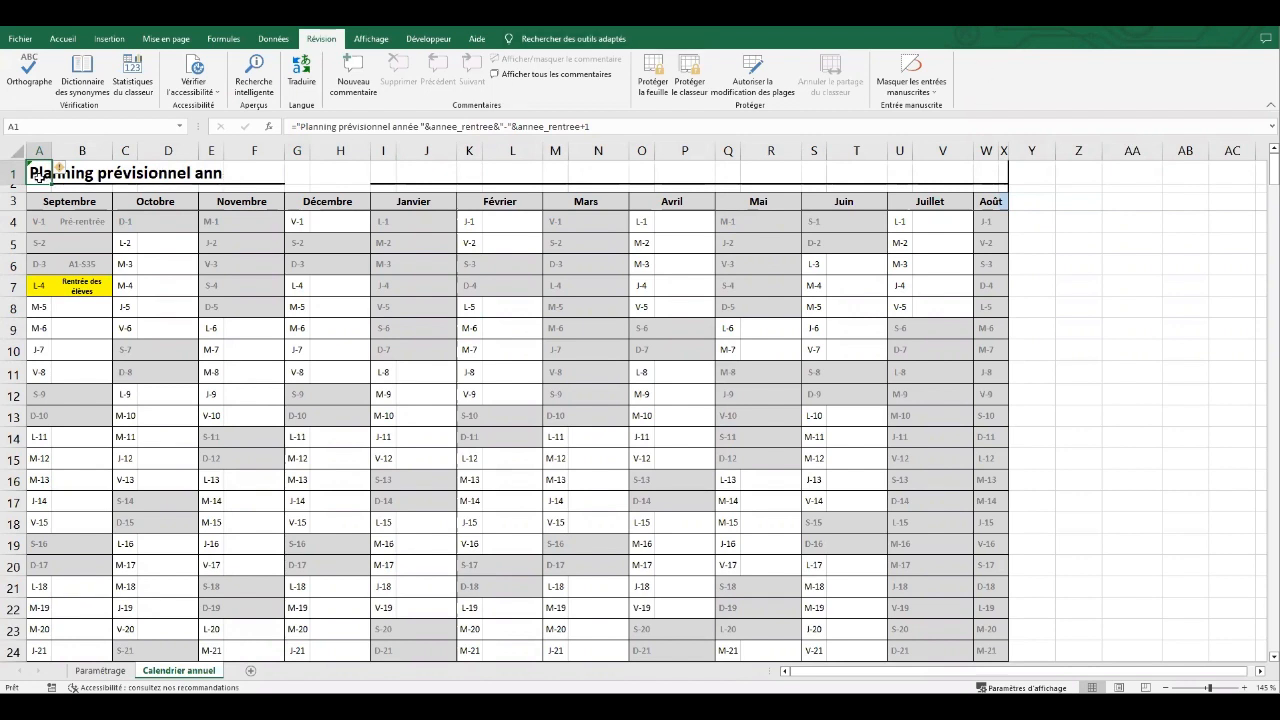
pyautogui.moveTo(40, 186); pyautogui.dragTo(300, 174)
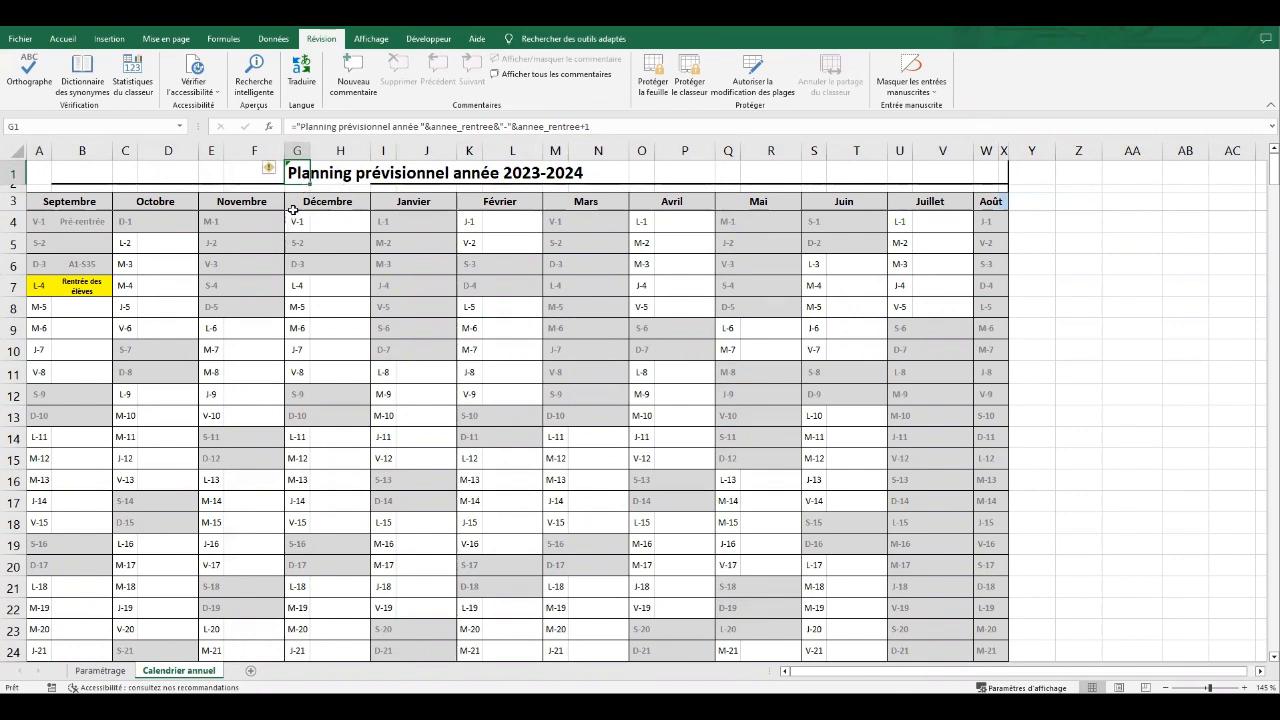
# Define the print area from the title cell G1 across to column X, covering December to August down to the calendar's last row.
pyautogui.moveTo(297, 175); pyautogui.dragTo(1003, 480)
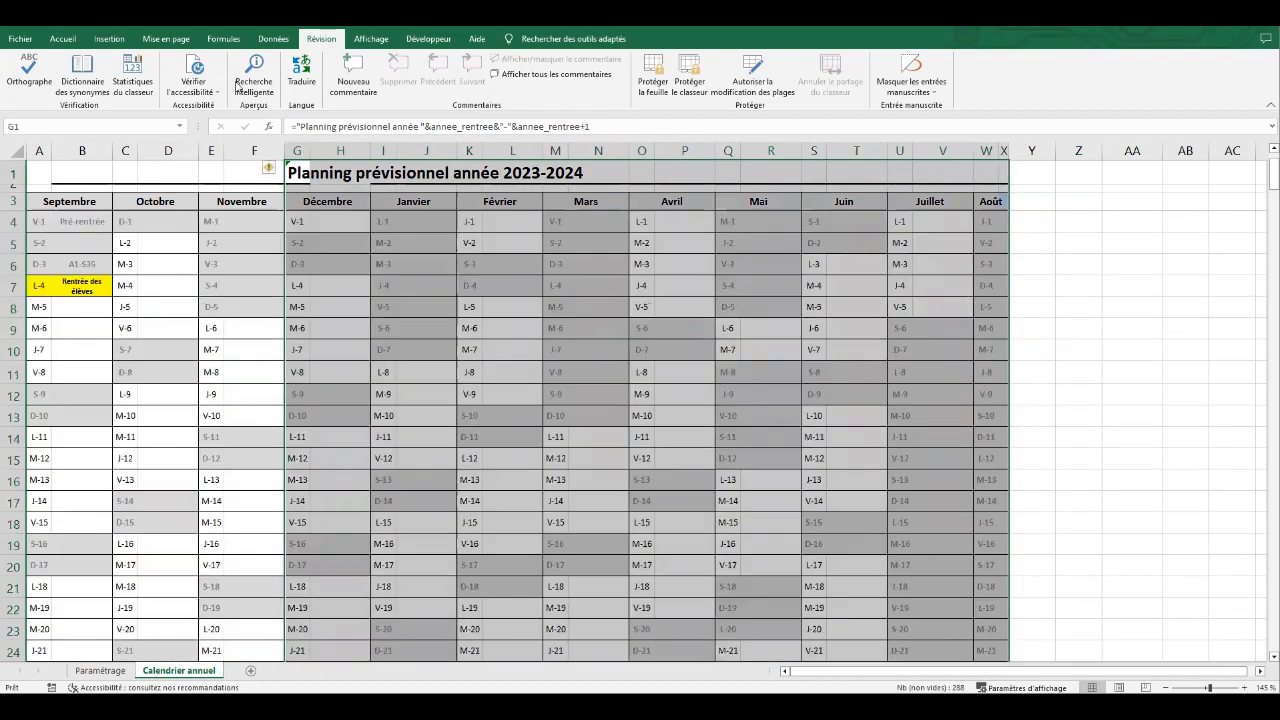
pyautogui.scroll(6, 269, 167)
pyautogui.click(163, 39)
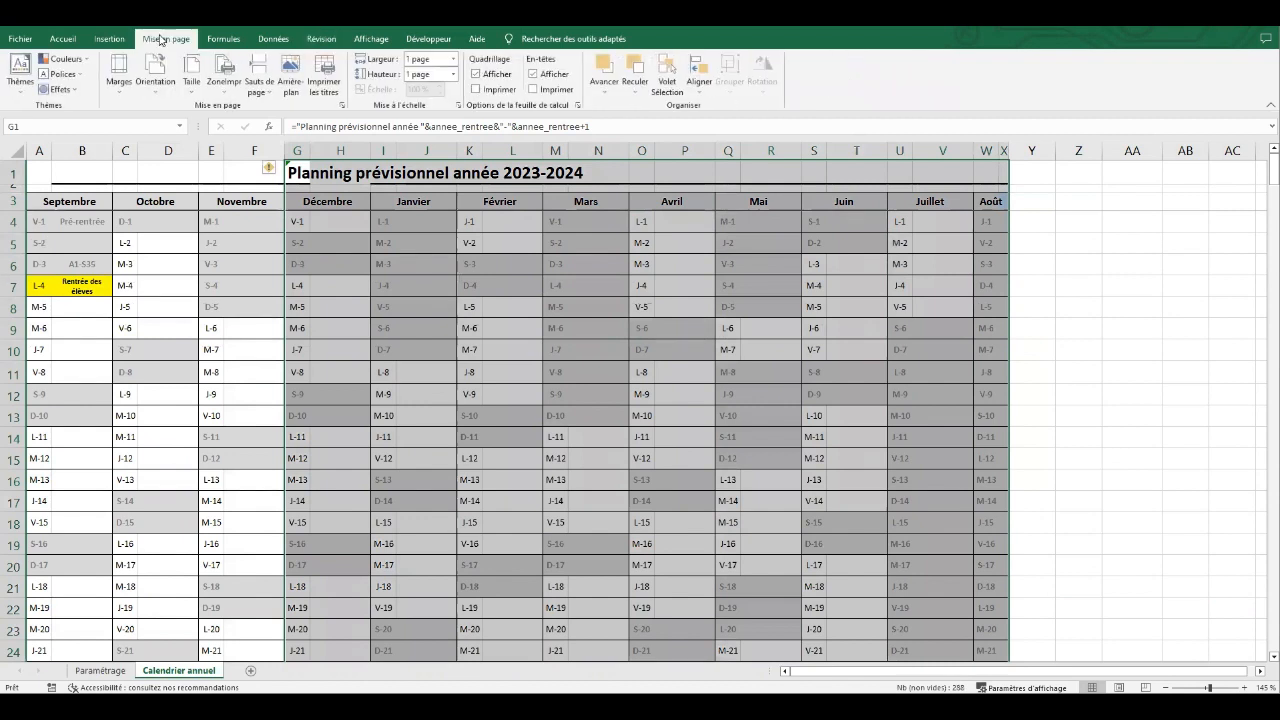
pyautogui.click(222, 75)
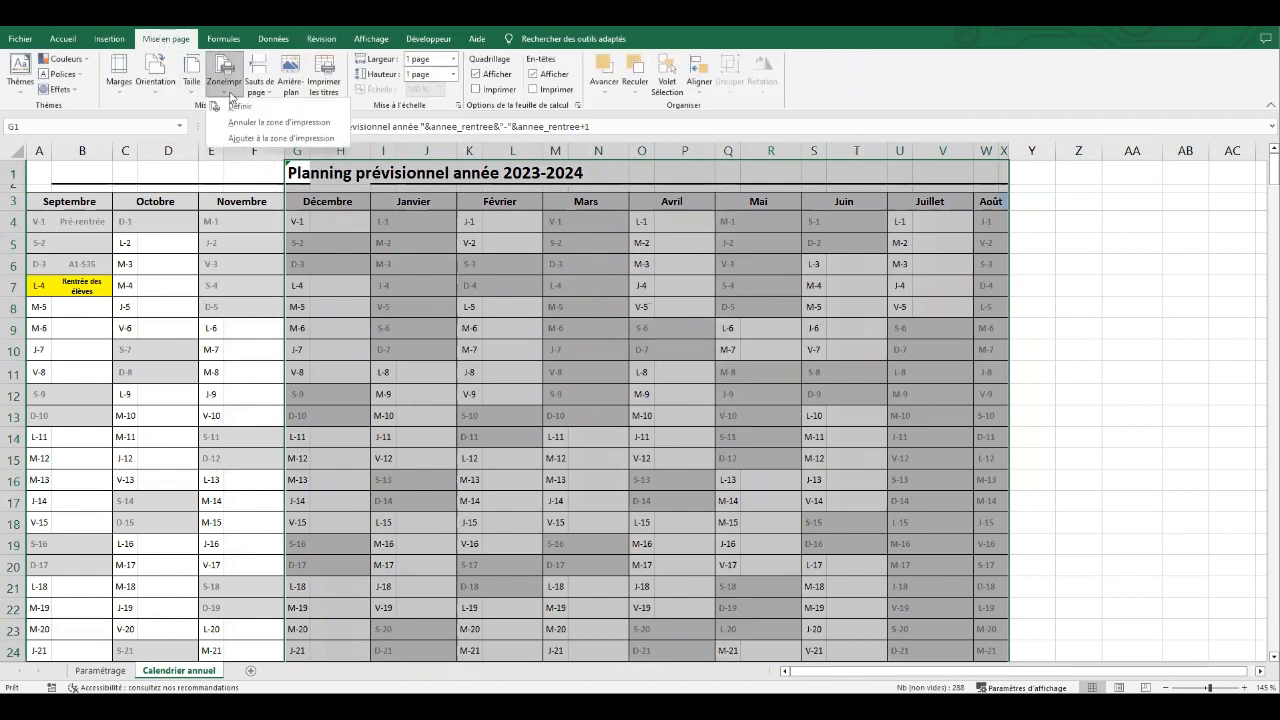
pyautogui.click(234, 106)
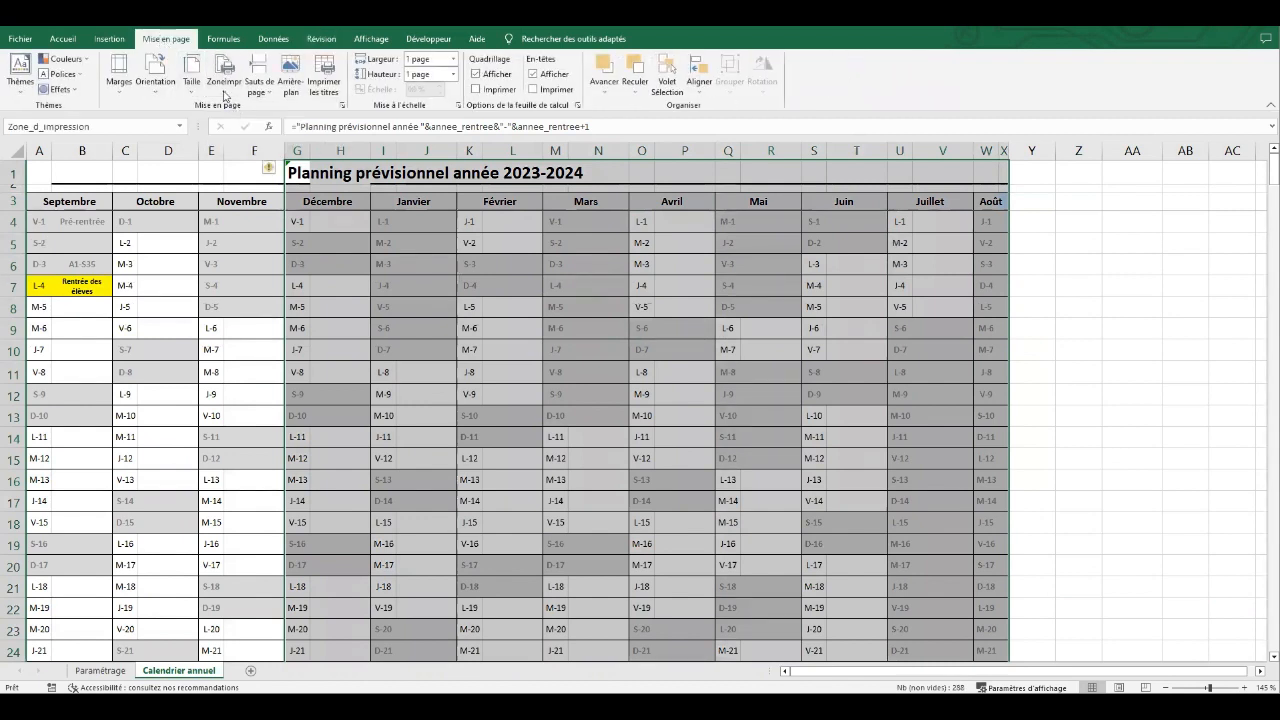
# Check the print preview of the December to August print area and return to the calendar sheet.
pyautogui.click(60, 40)
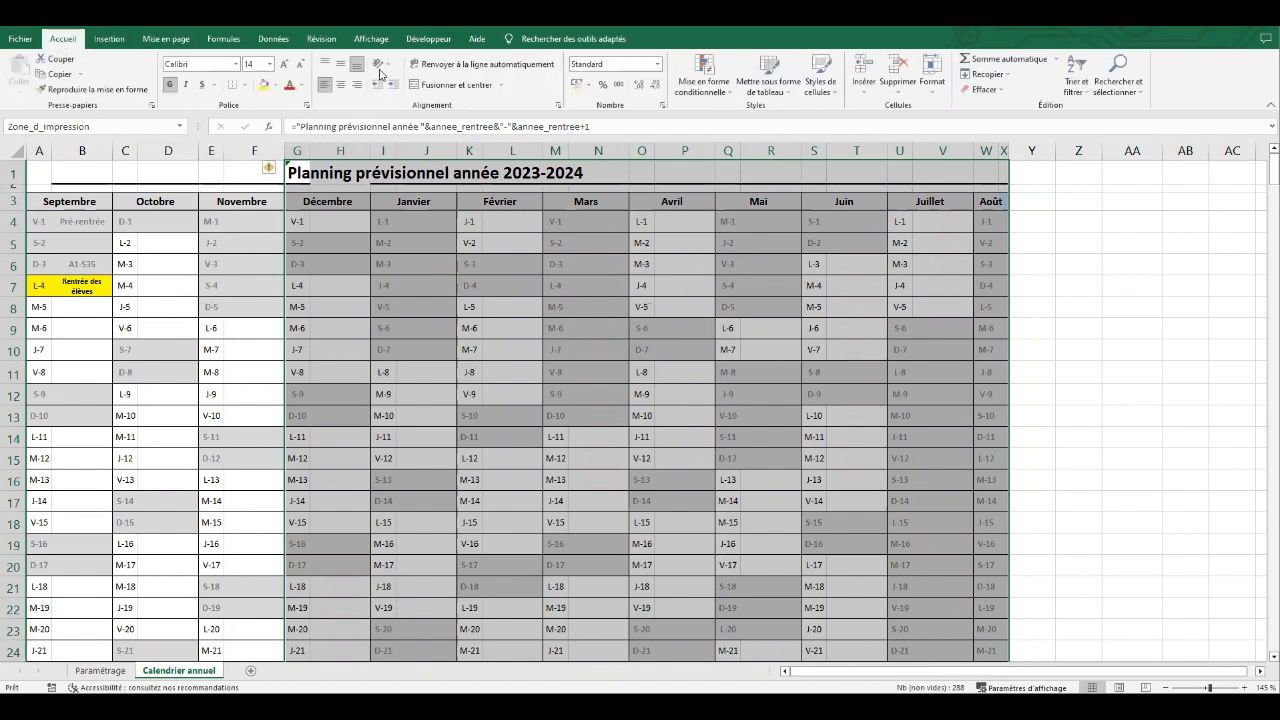
pyautogui.click(24, 42)
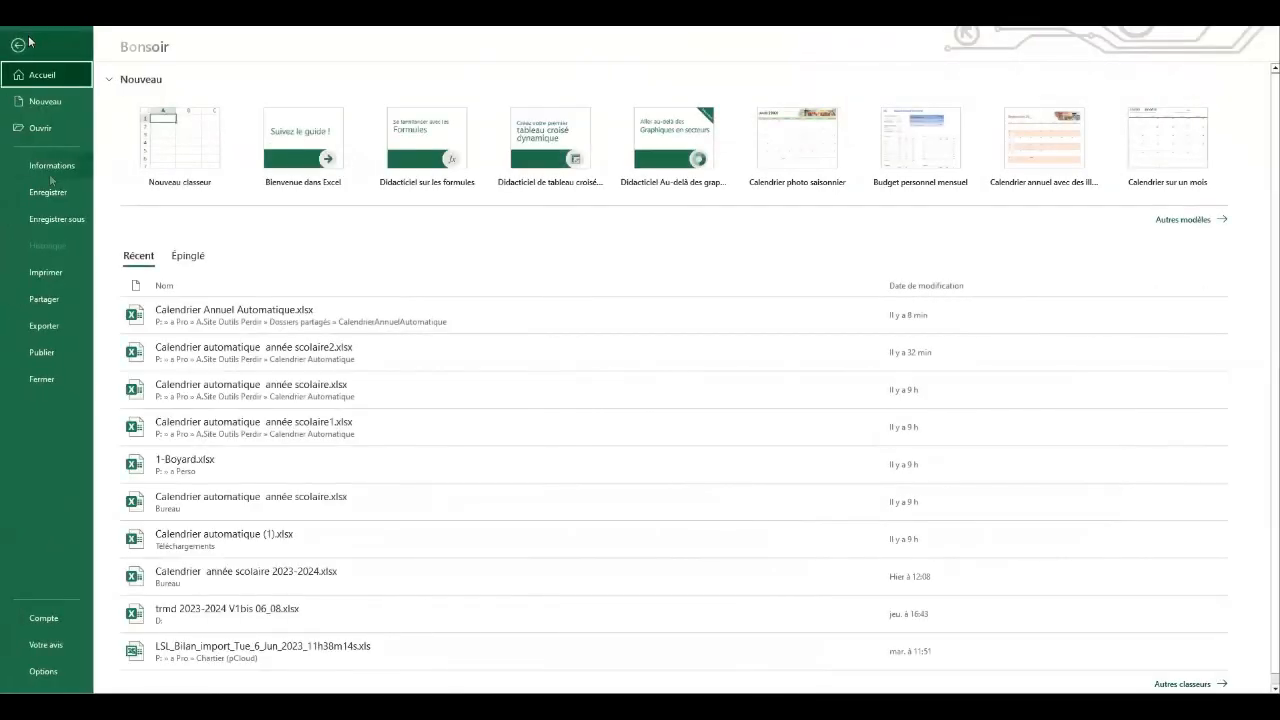
pyautogui.click(40, 275)
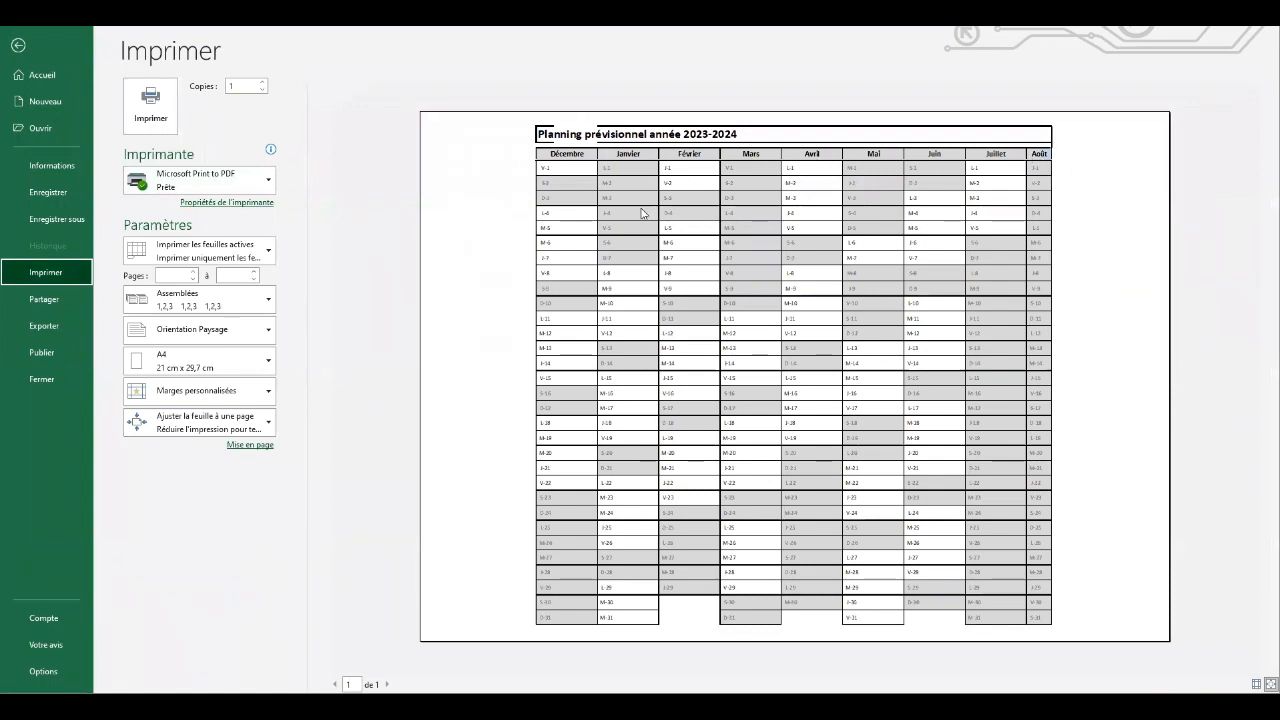
pyautogui.click(568, 174)
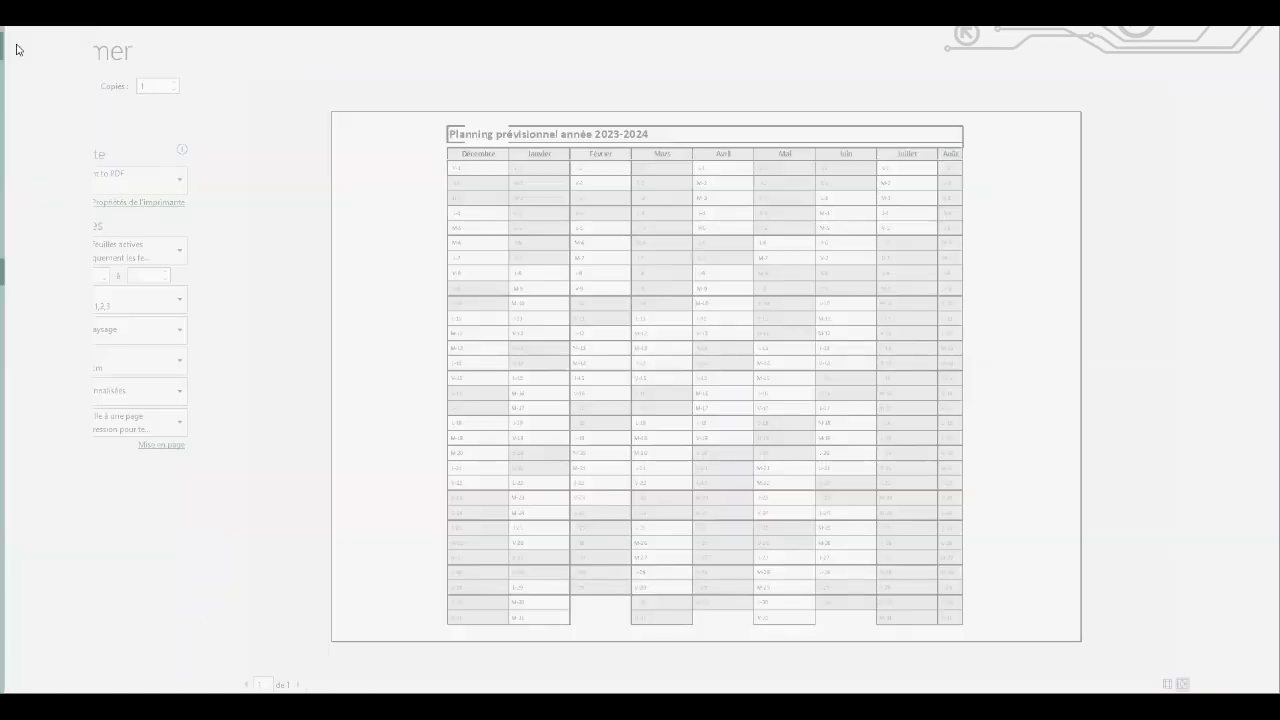
pyautogui.click(18, 45)
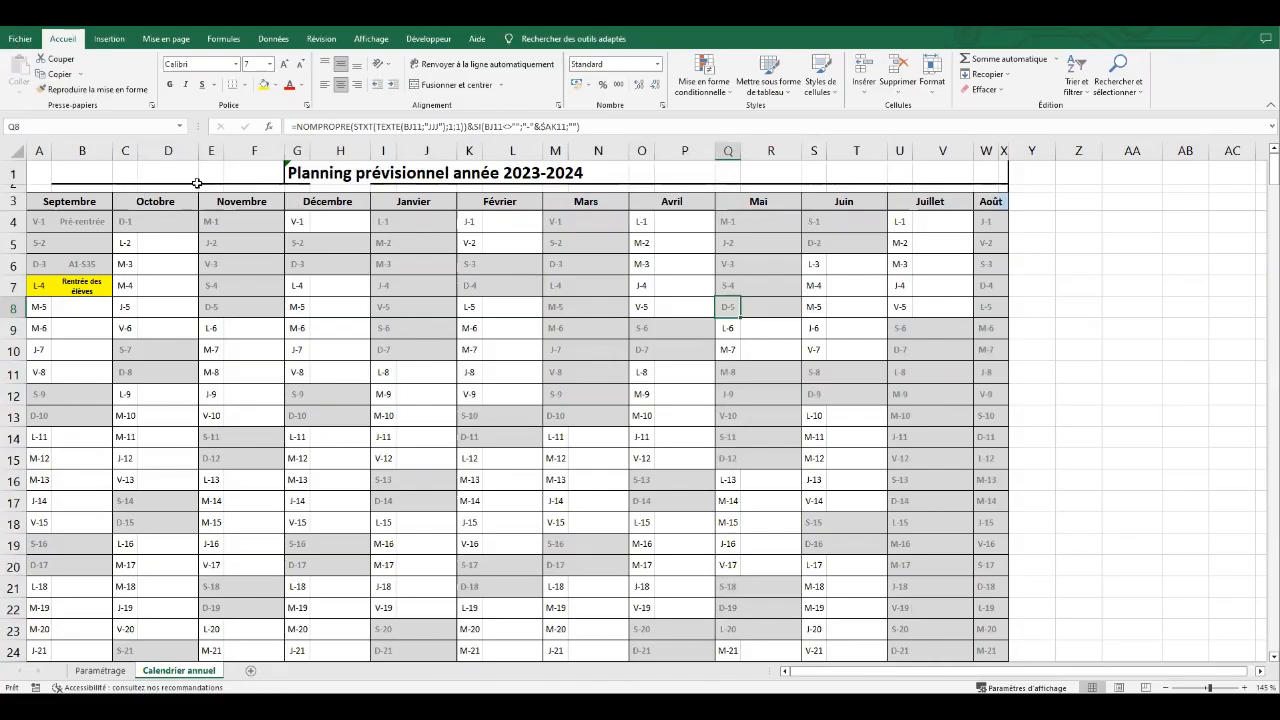
# Set the width of the December to July event columns H, J, L, N, P, R, T and V to 20.
pyautogui.click(339, 150)
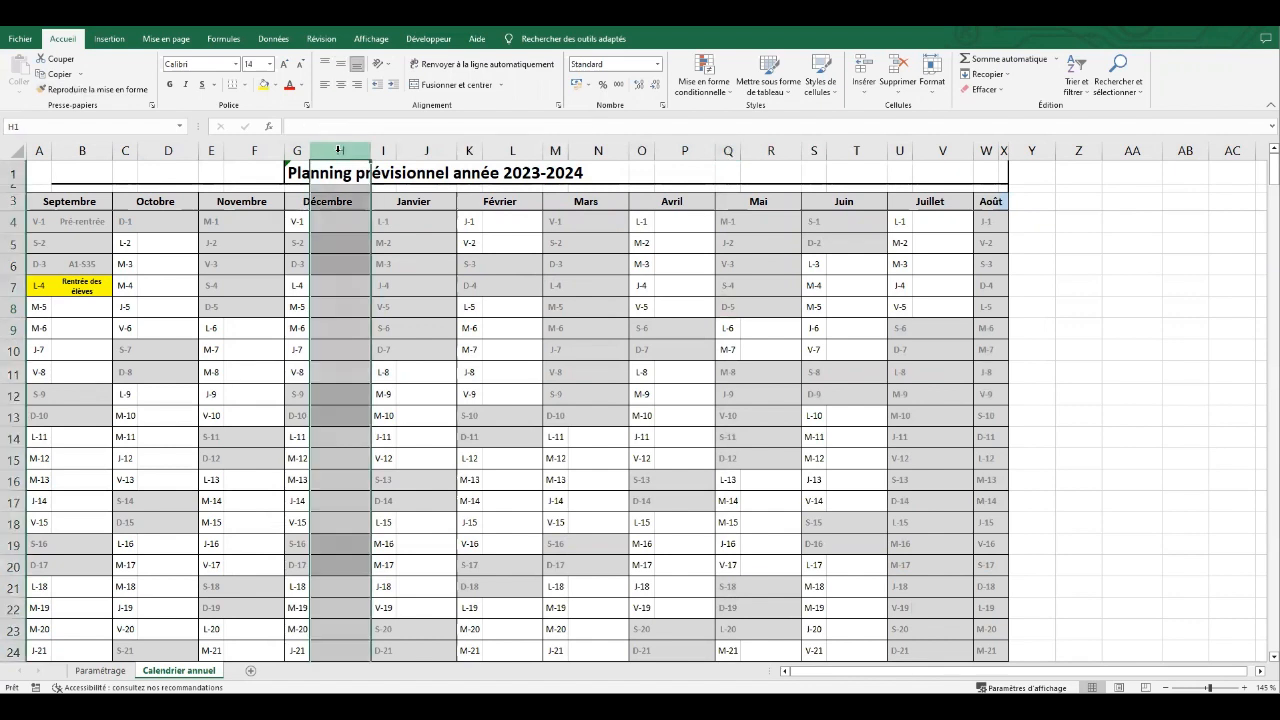
pyautogui.keyDown('ctrl'); pyautogui.click(497, 152); pyautogui.keyUp('ctrl')
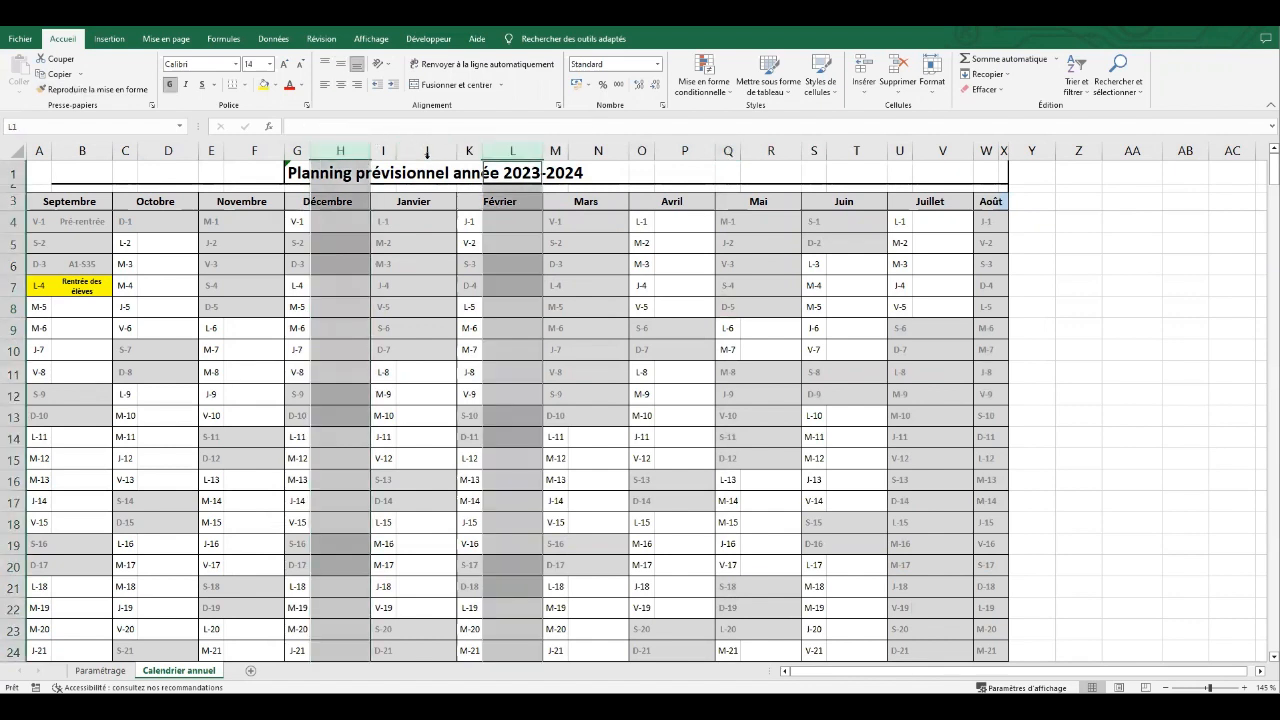
pyautogui.keyDown('ctrl'); pyautogui.click(427, 152); pyautogui.keyUp('ctrl')
pyautogui.keyDown('ctrl'); pyautogui.click(605, 152); pyautogui.keyUp('ctrl')
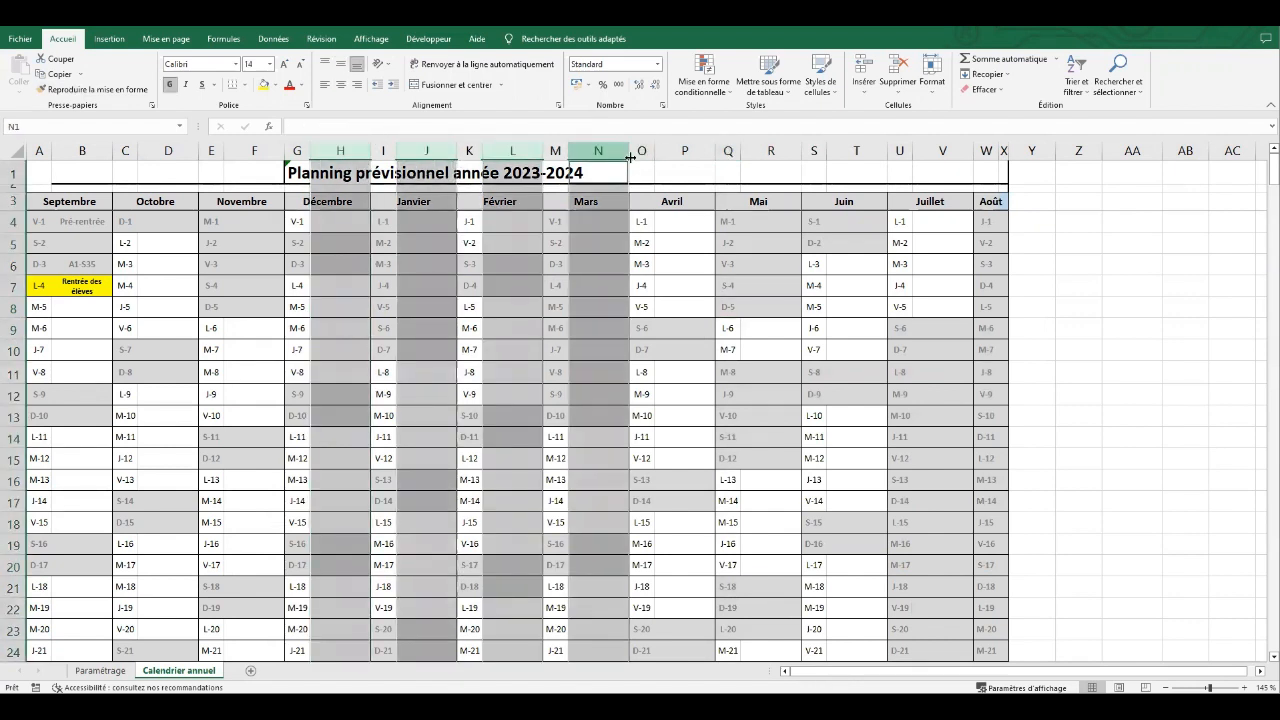
pyautogui.keyDown('ctrl'); pyautogui.click(684, 151); pyautogui.keyUp('ctrl')
pyautogui.keyDown('ctrl'); pyautogui.click(770, 151); pyautogui.keyUp('ctrl')
pyautogui.keyDown('ctrl'); pyautogui.click(856, 151); pyautogui.keyUp('ctrl')
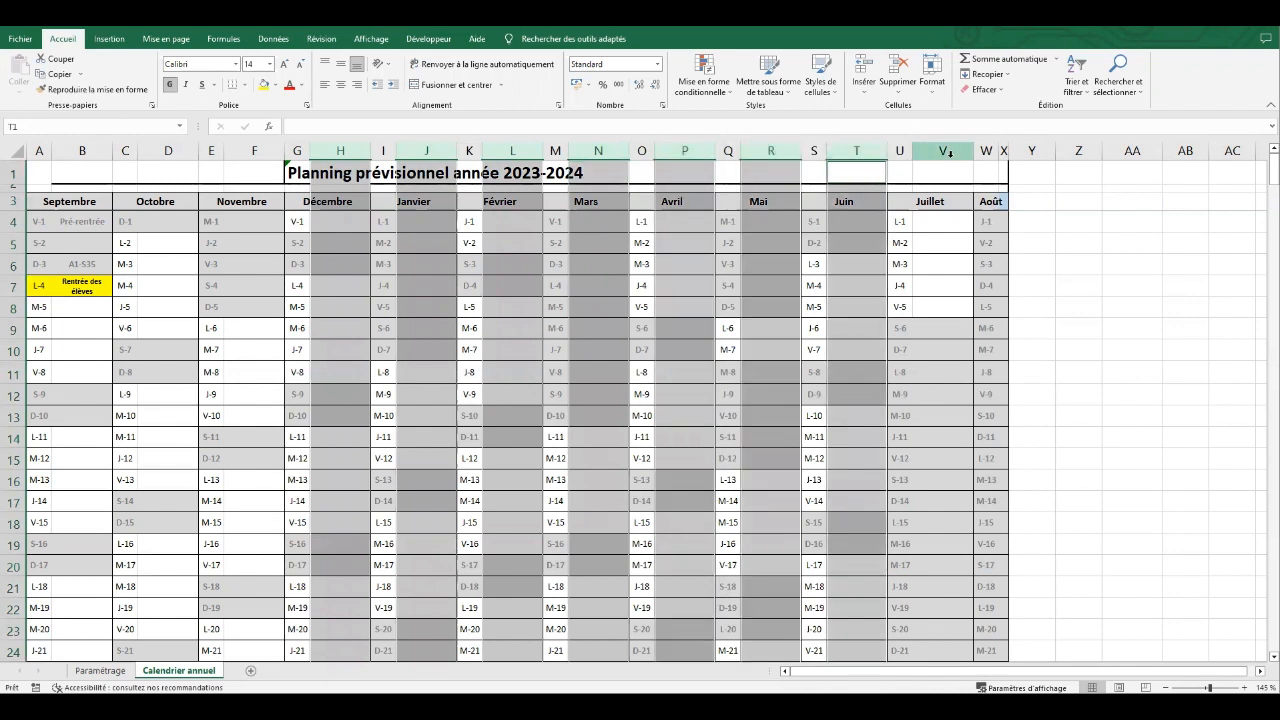
pyautogui.keyDown('ctrl'); pyautogui.click(948, 152); pyautogui.keyUp('ctrl')
pyautogui.rightClick(948, 149)
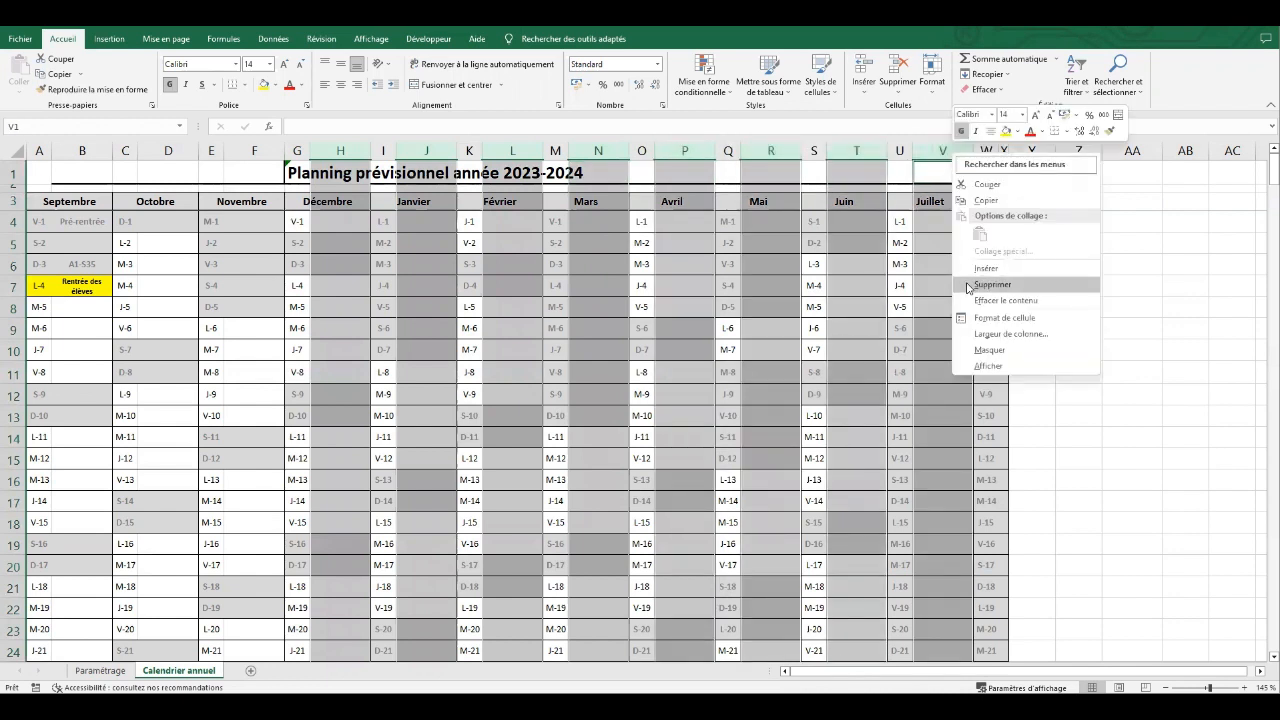
pyautogui.click(1006, 334)
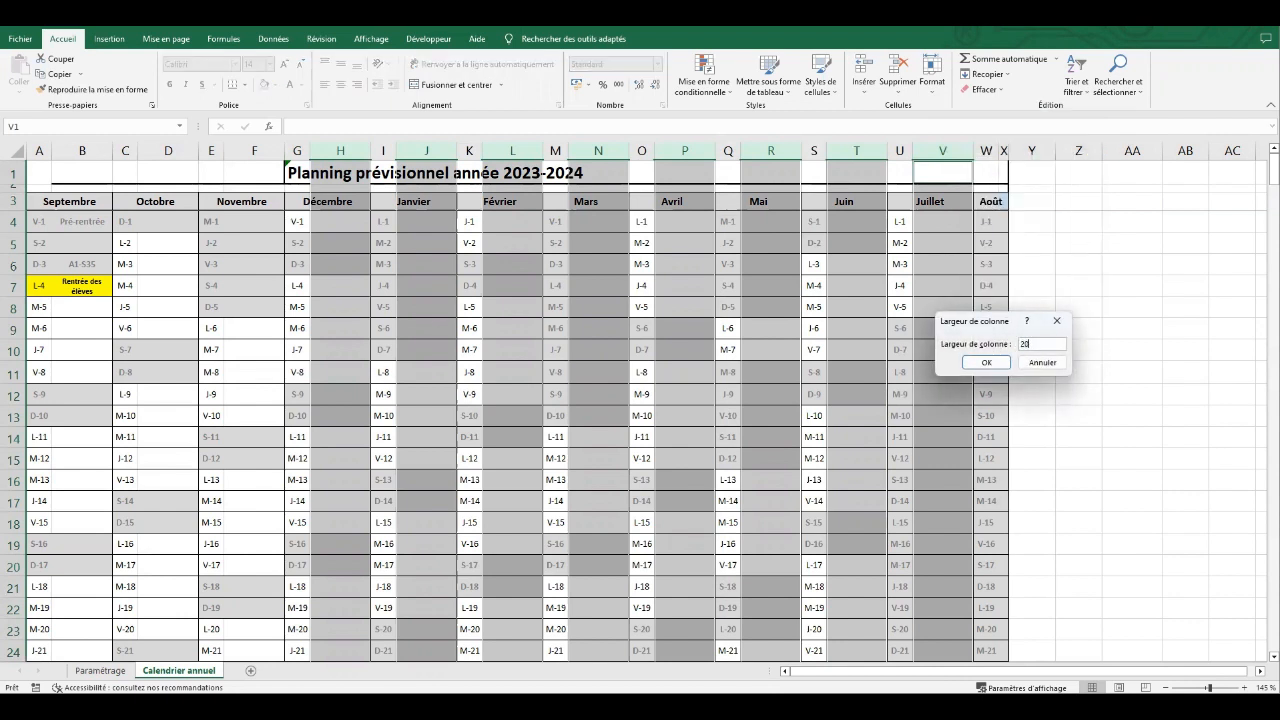
pyautogui.click(986, 362)
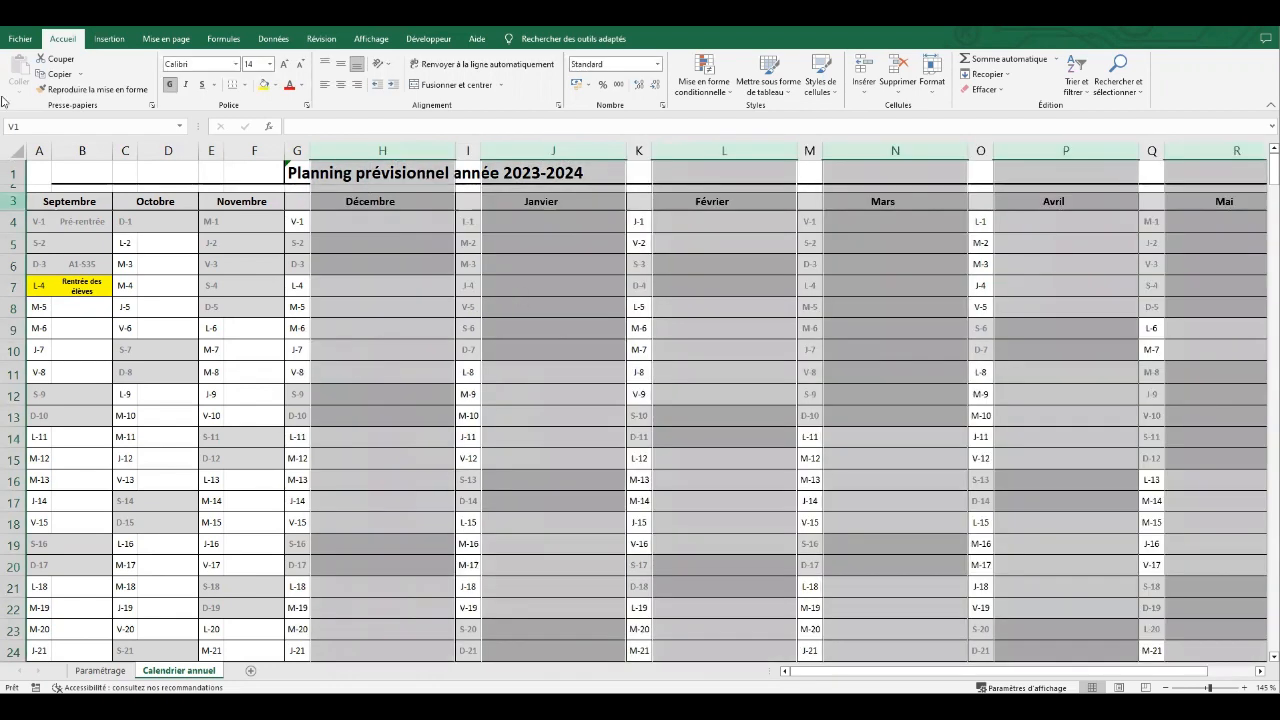
# Review how the widened month columns fit the landscape page in the print preview, and return to the sheet.
pyautogui.click(22, 39)
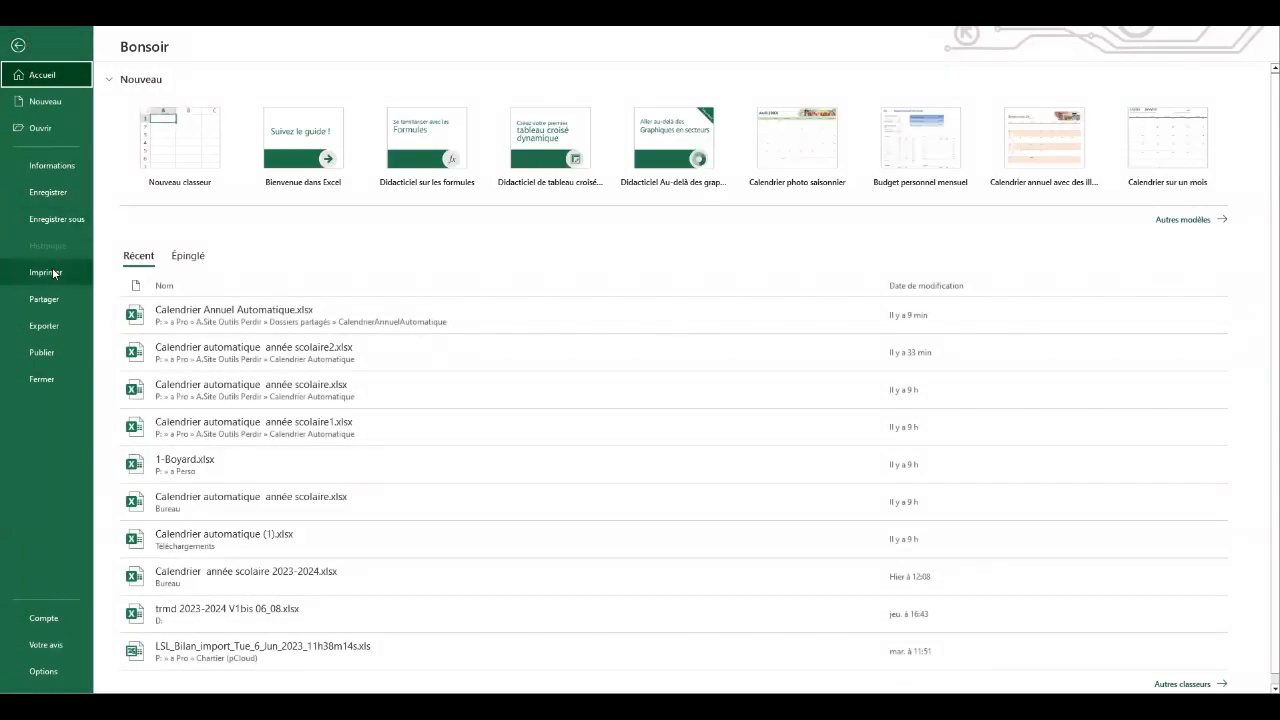
pyautogui.click(52, 267)
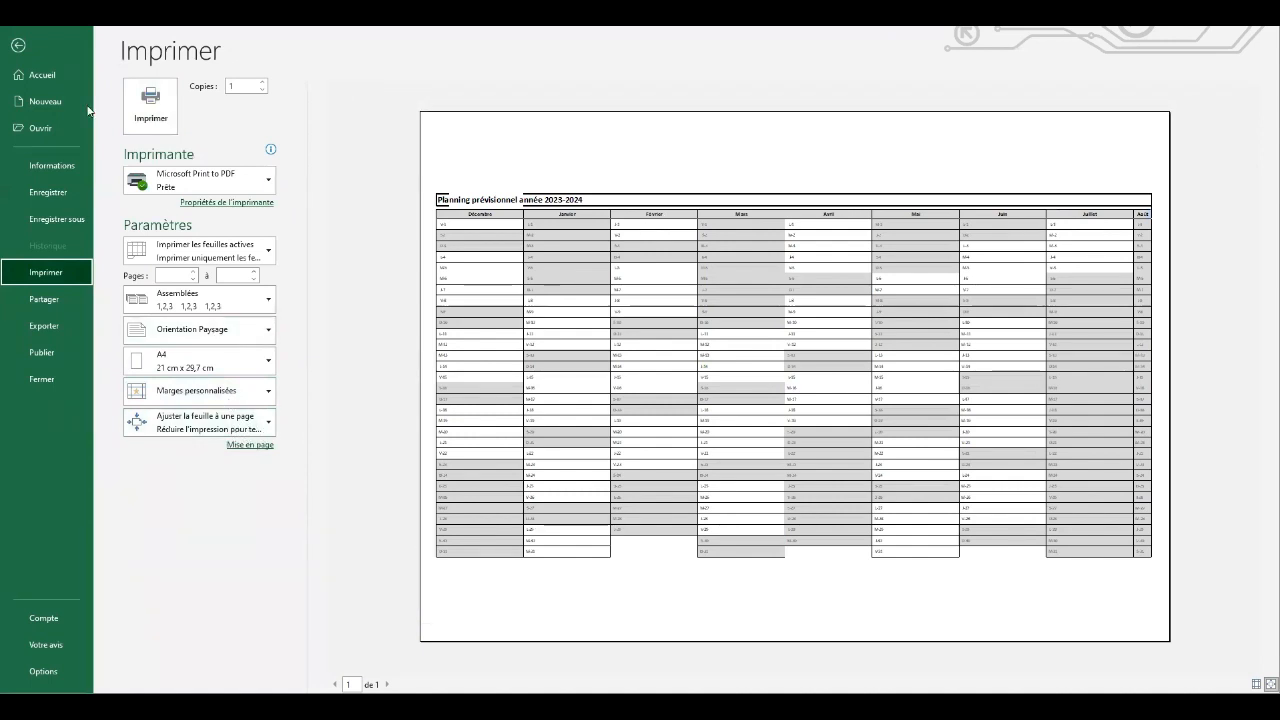
pyautogui.click(18, 45)
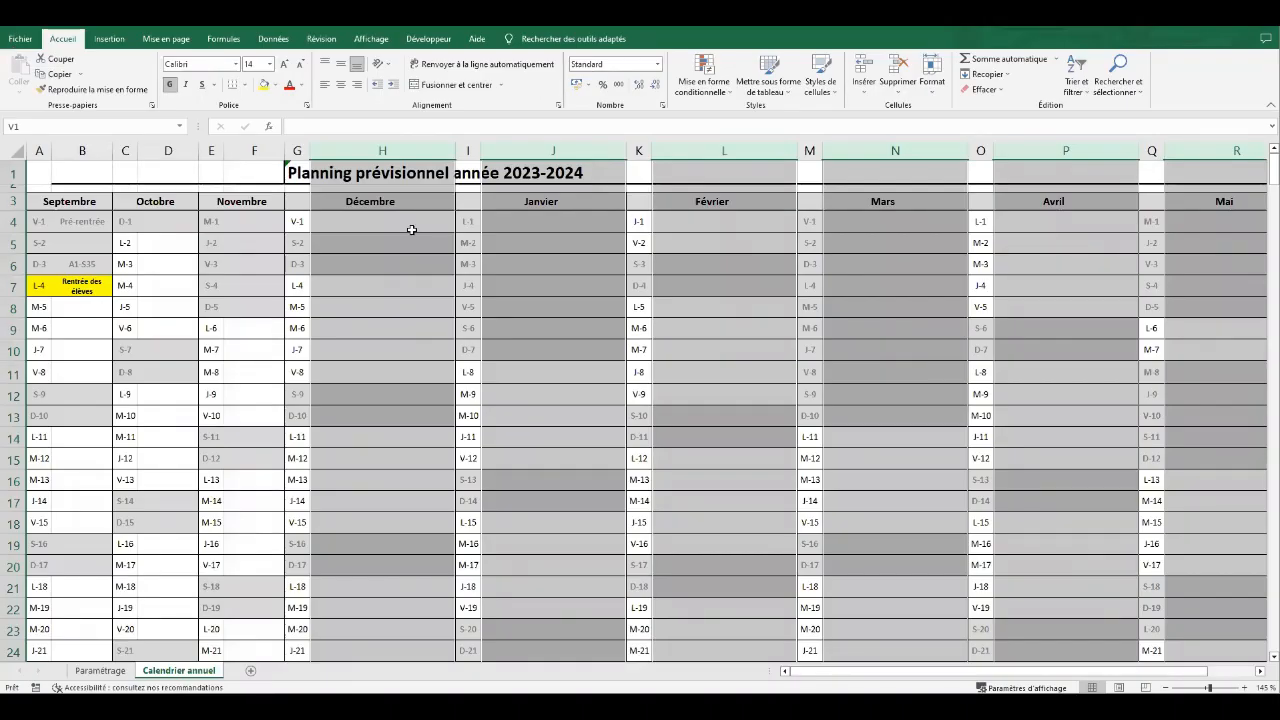